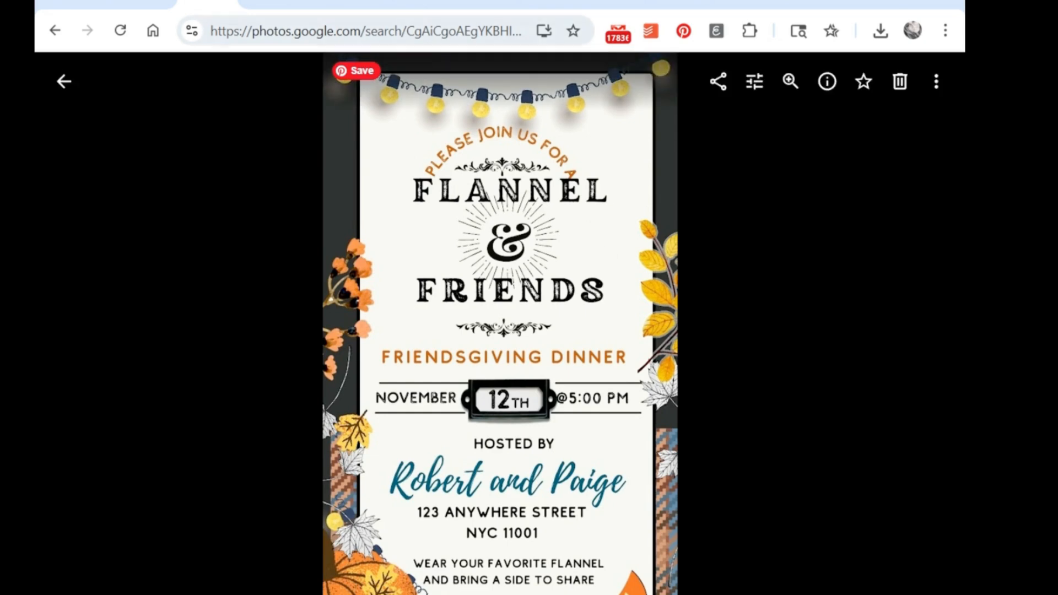
Step: Open the "1-Animated Invite" template linked in the Quick Start Guide PDF in the Canva editor
left_click(404, 2)
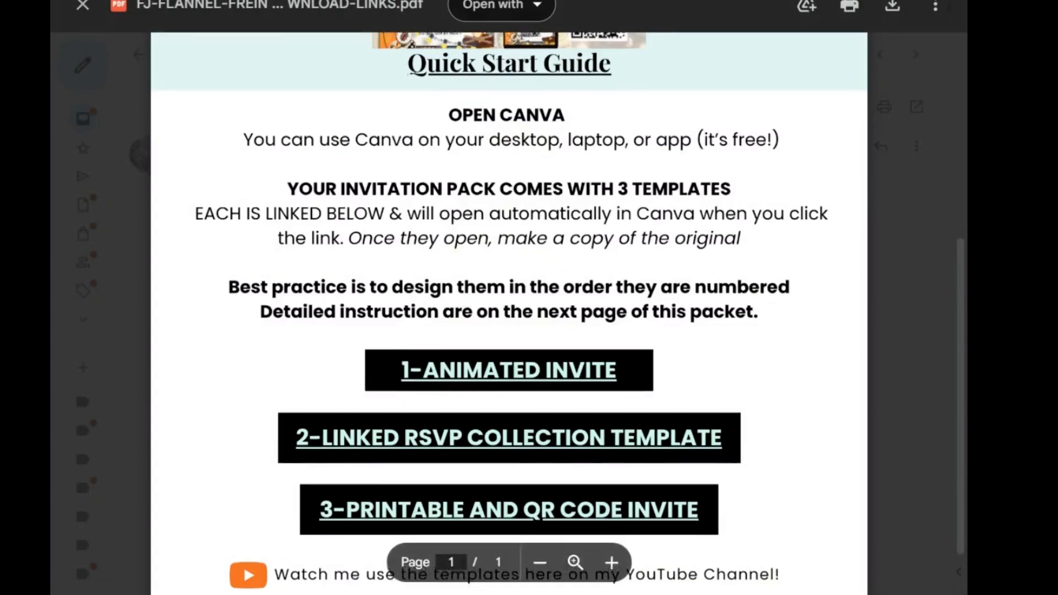
scroll(947, 192, "up", 5)
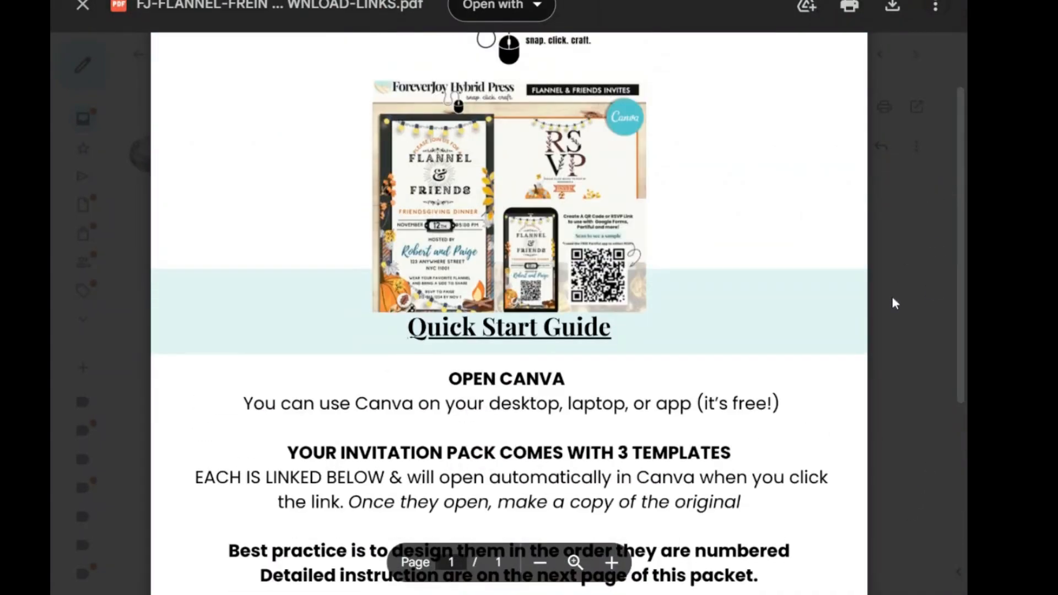
scroll(893, 299, "down", 5)
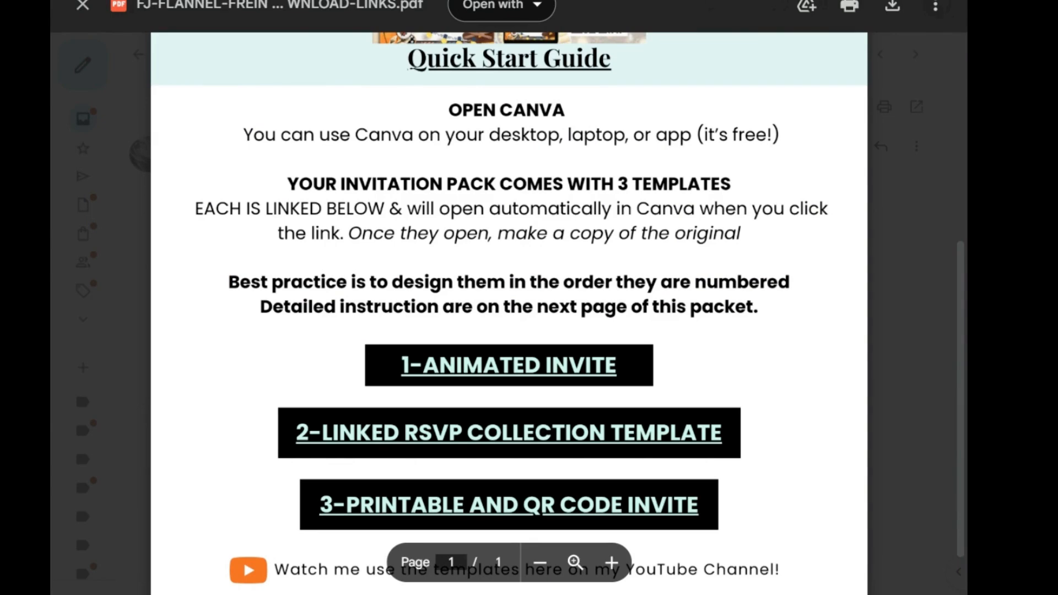
left_click(547, 366)
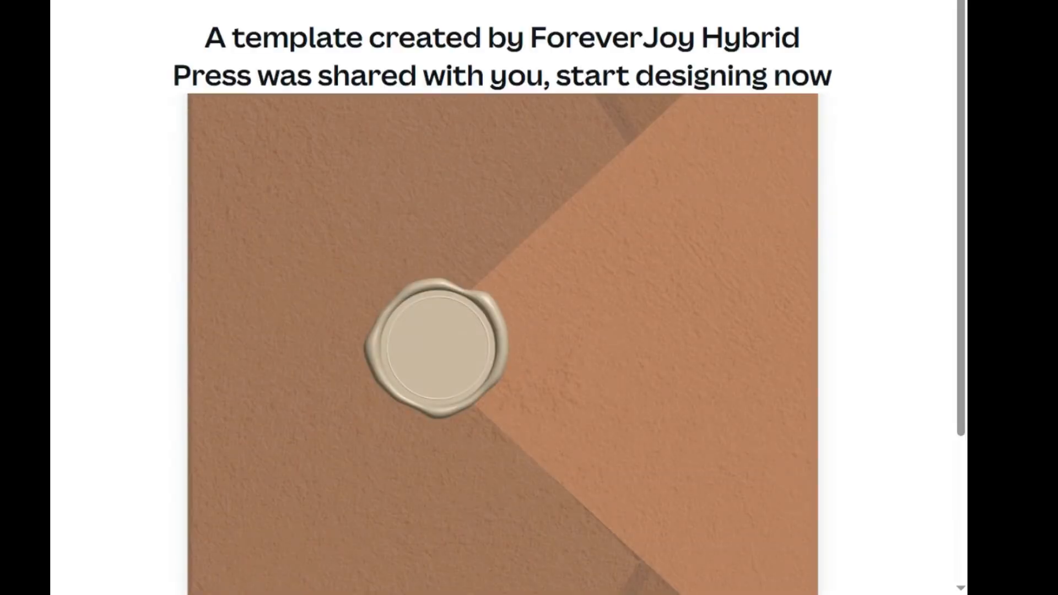
scroll(917, 364, "down", 3)
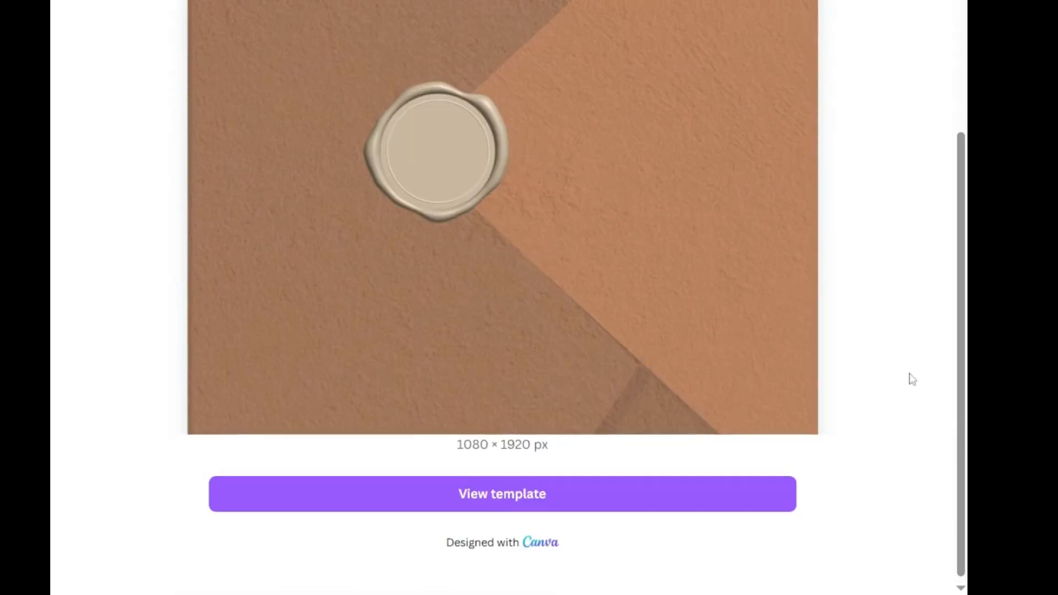
left_click(450, 496)
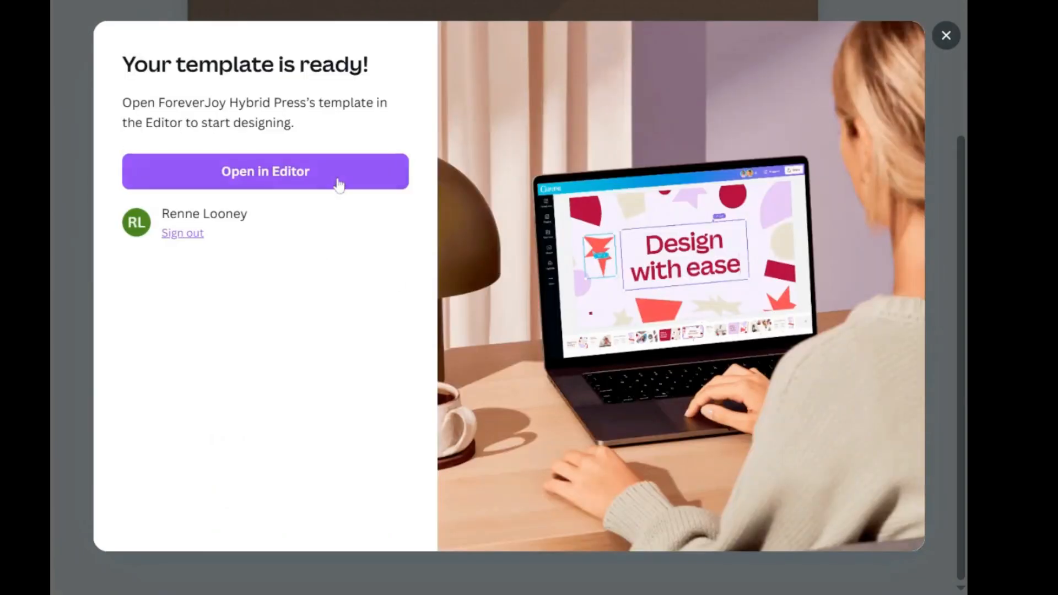
left_click(339, 185)
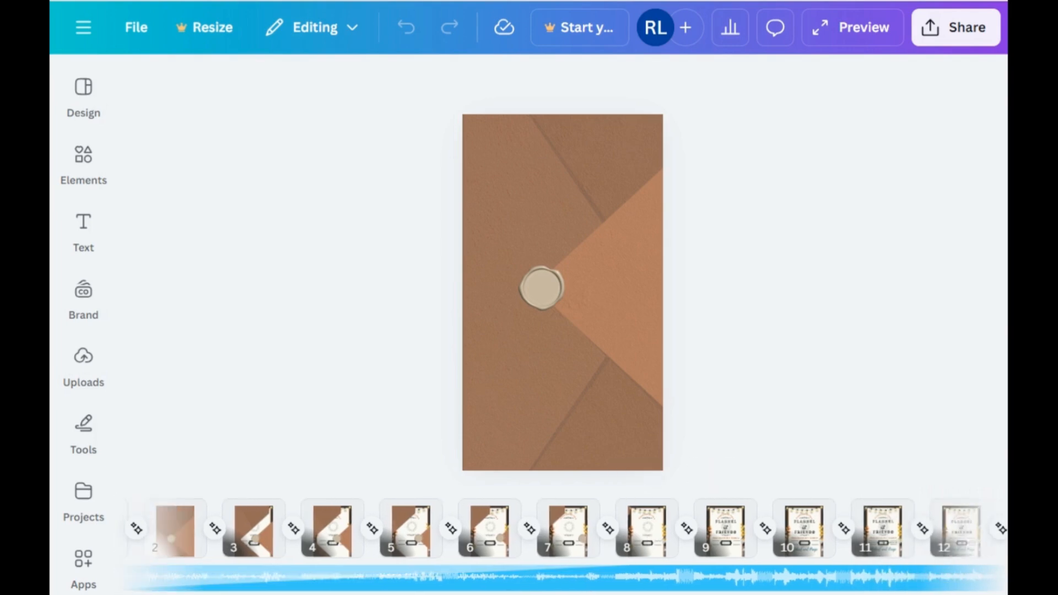
Step: Preview the animated invitation and examine the text on pages 8 to 13
left_click(853, 27)
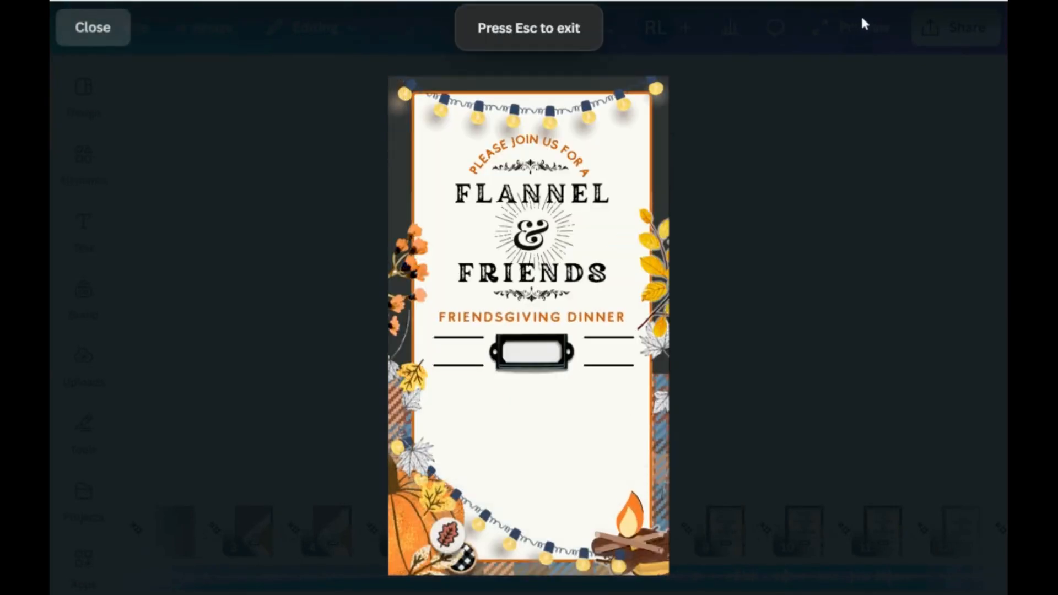
left_click(96, 32)
scroll(562, 529, "right", 7)
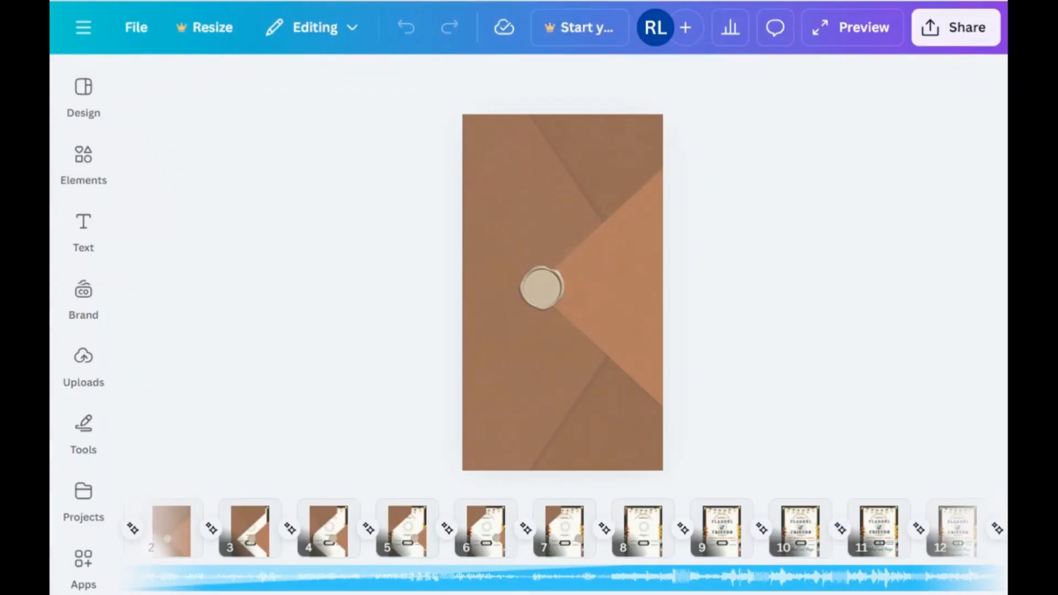
scroll(529, 528, "left", 3)
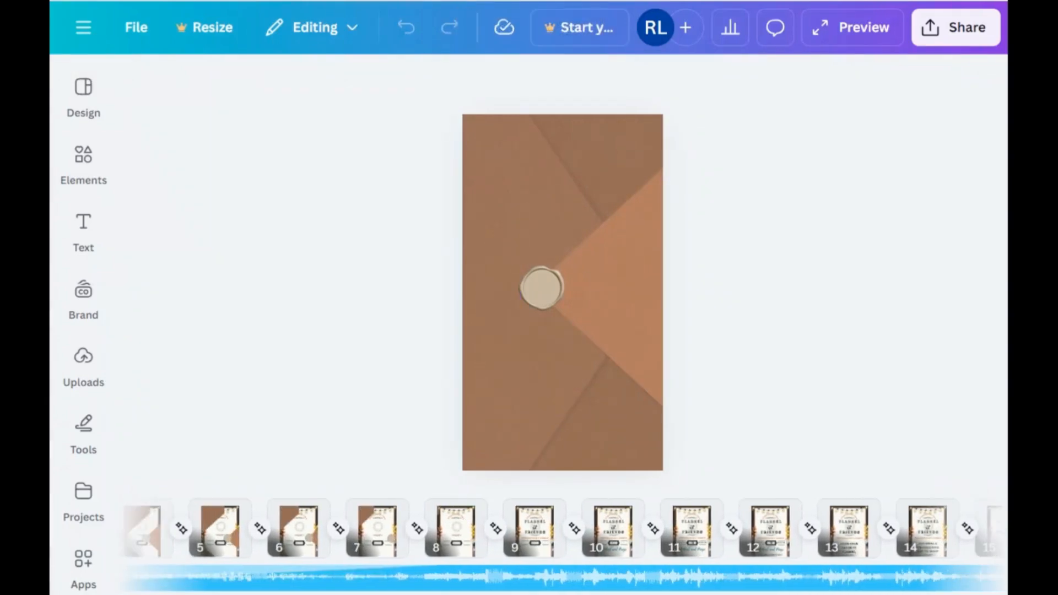
left_click(529, 533)
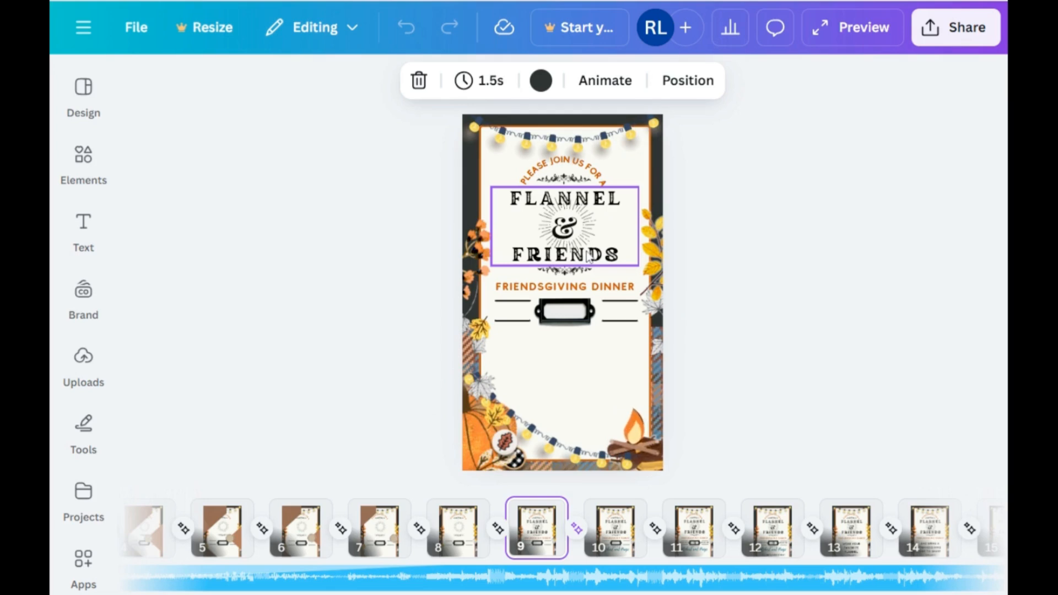
left_click(615, 532)
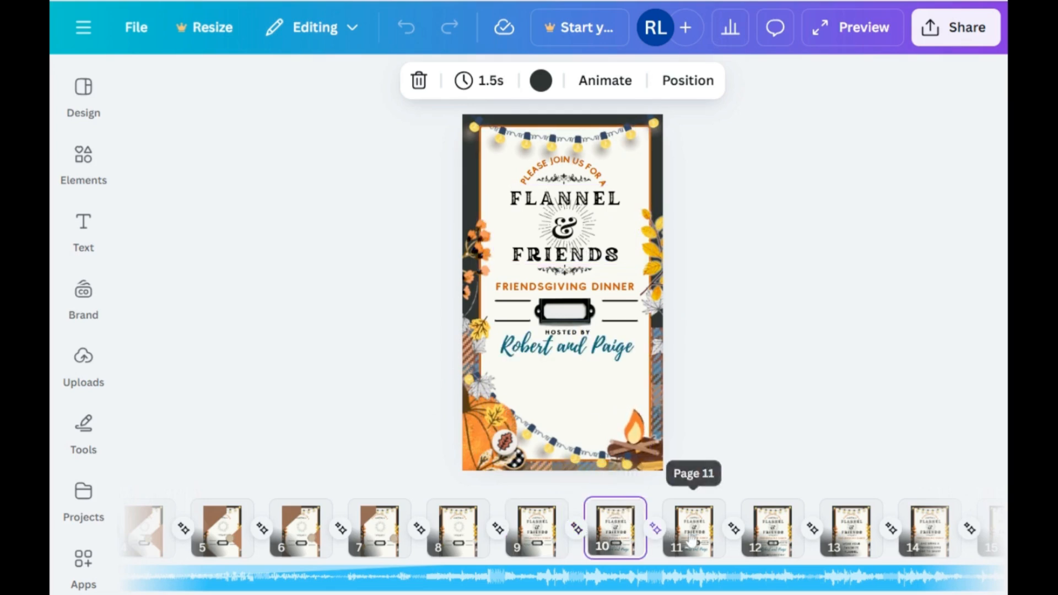
left_click(691, 534)
left_click(771, 533)
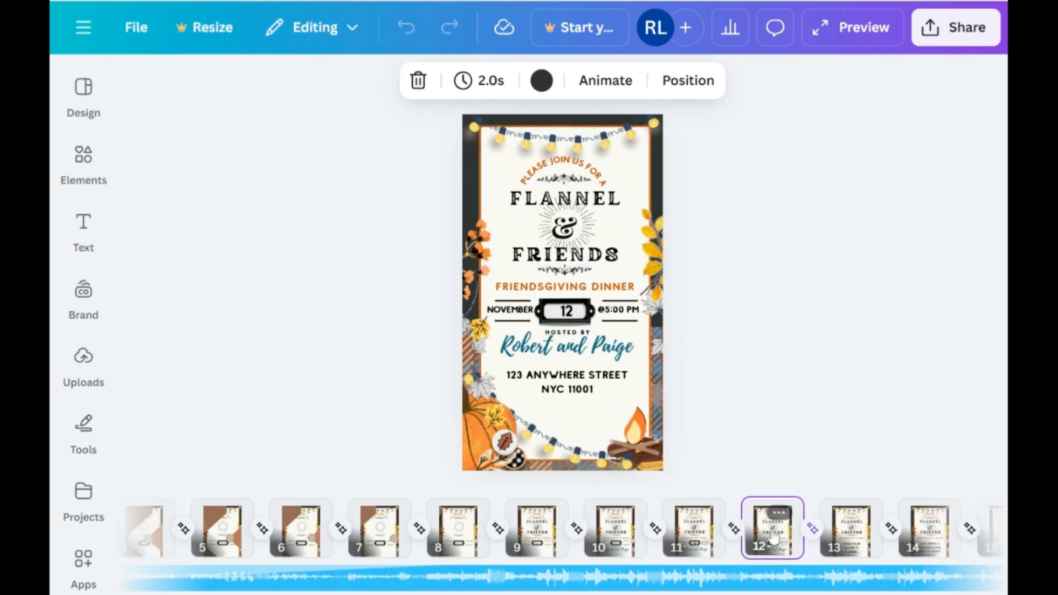
left_click(853, 537)
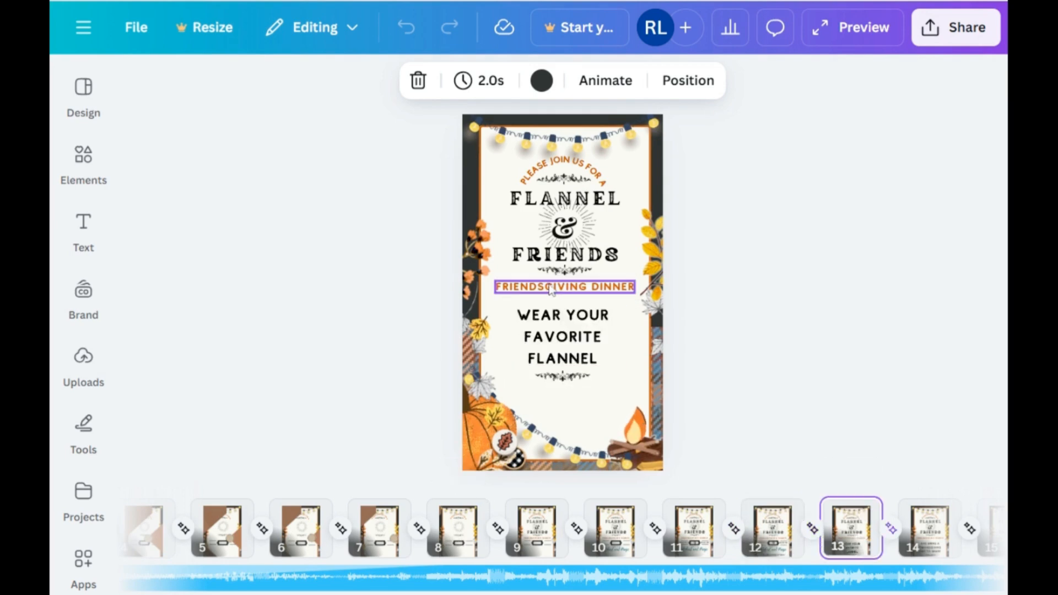
left_click(457, 529)
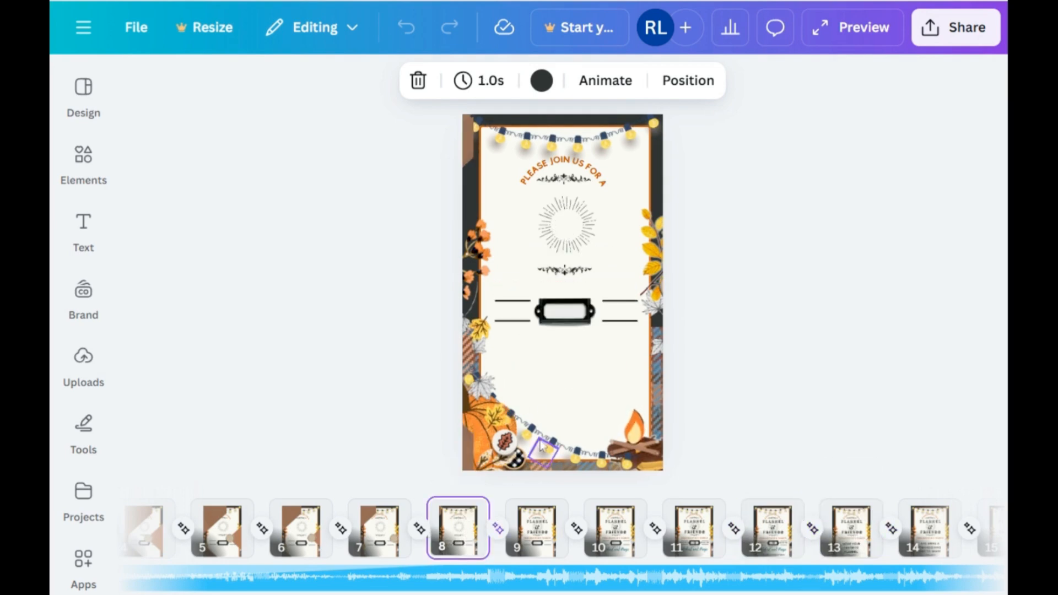
Step: Replace the text "FRIENDSGIVING DINNER" on page 10 with "FOOTBALL DINNER"
left_click(598, 527)
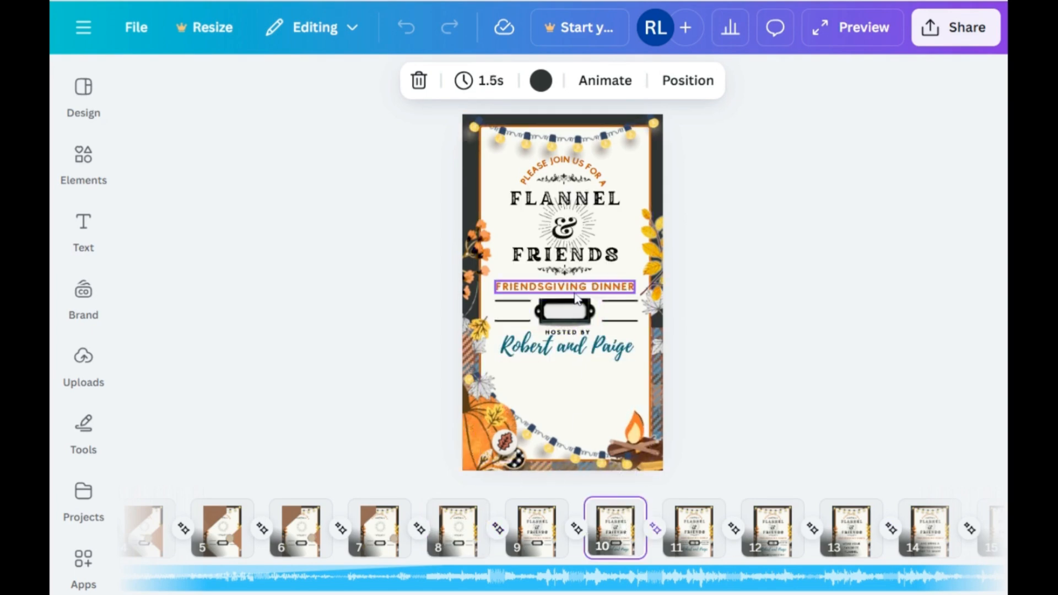
double_click(574, 295)
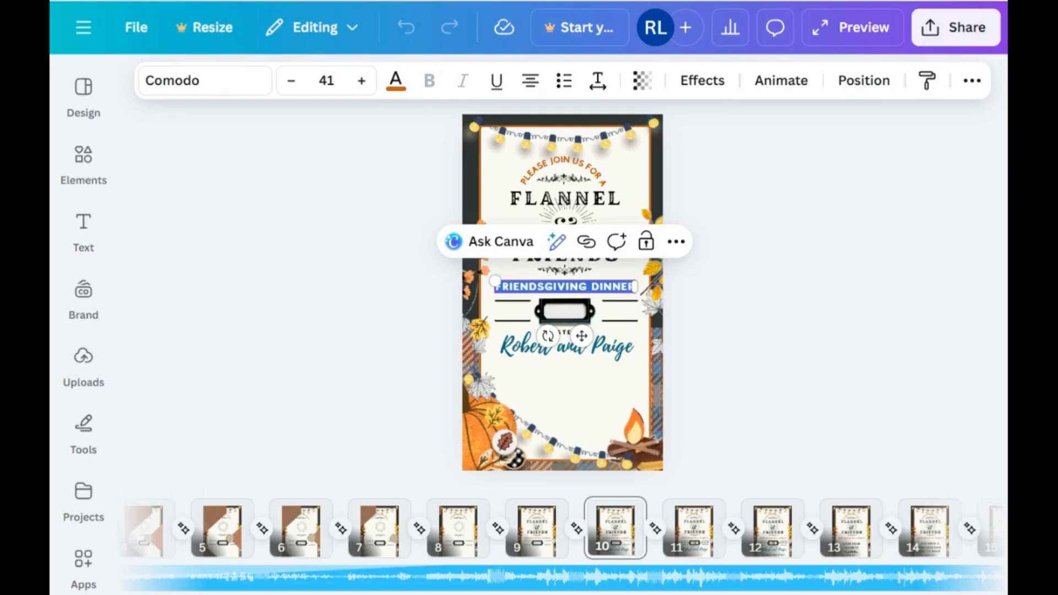
type("DIINER")
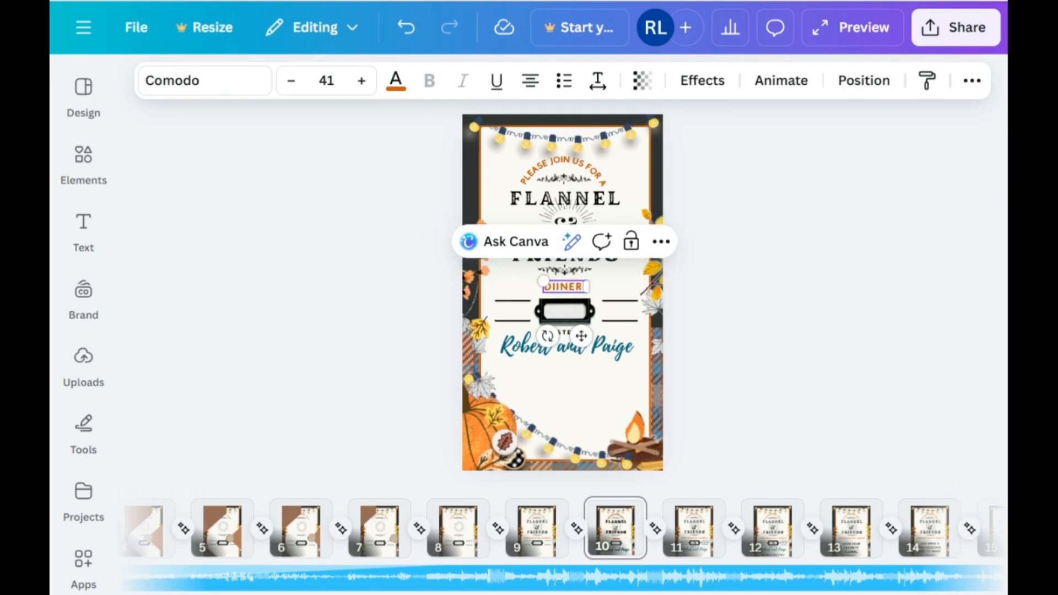
key("BackSpace")
key("BackSpace")
key("BackSpace")
key("BackSpace")
key("BackSpace")
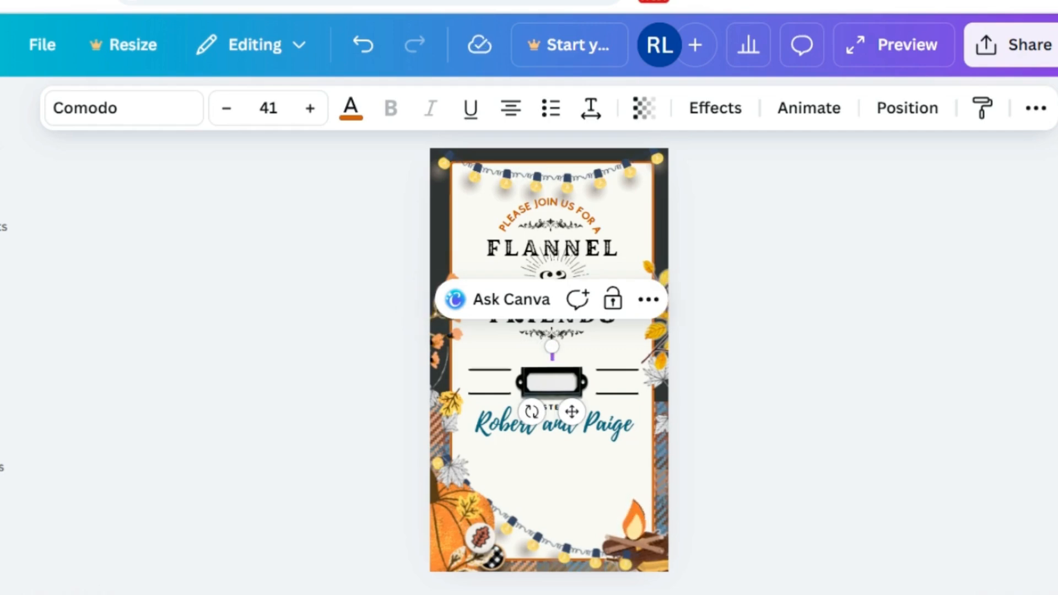
key("BackSpace")
type("FOO")
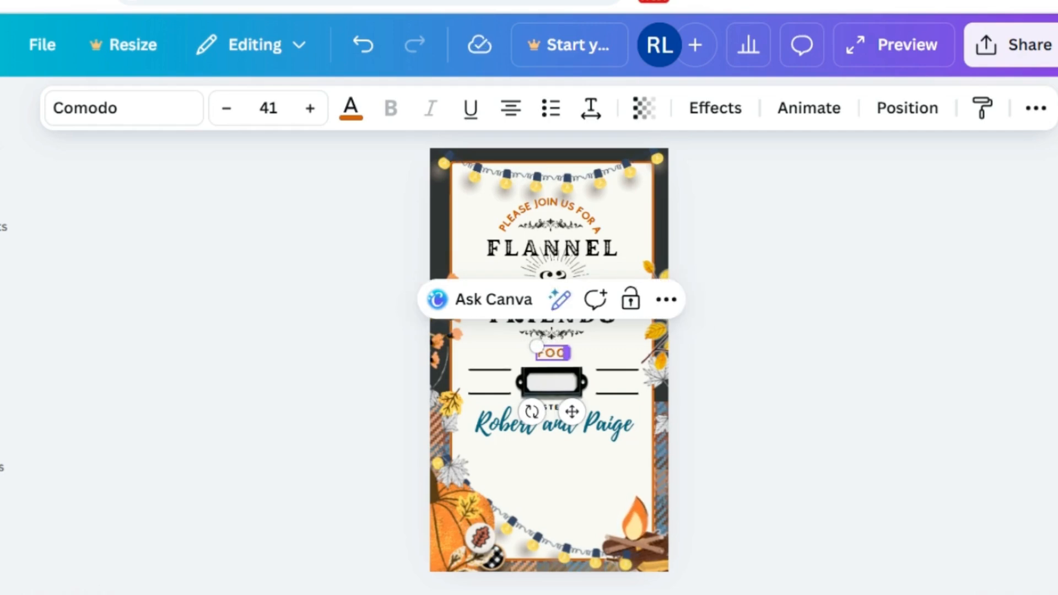
type("TBALL DINNER")
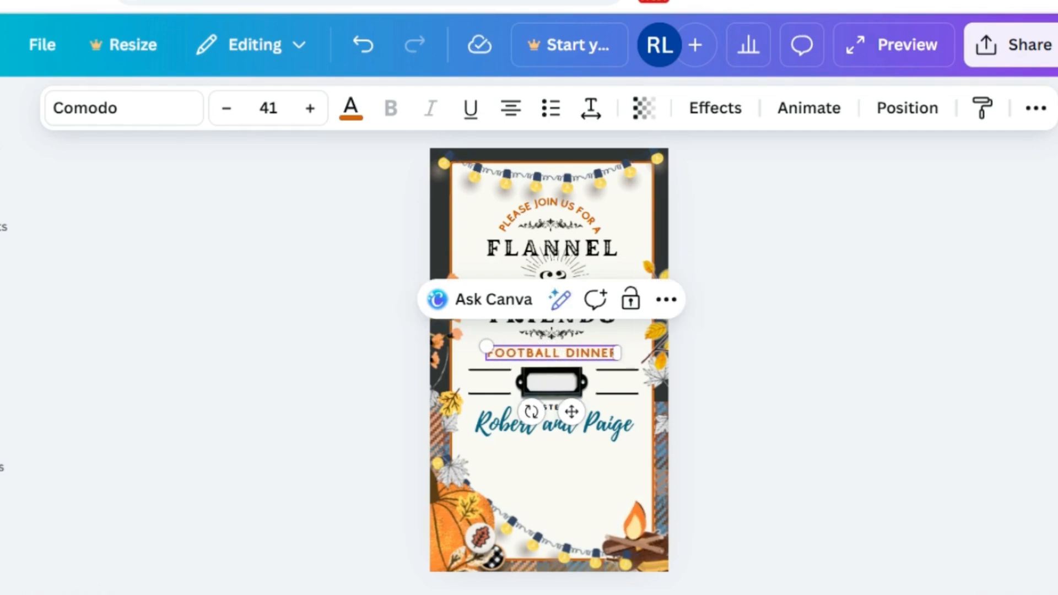
left_click(750, 354)
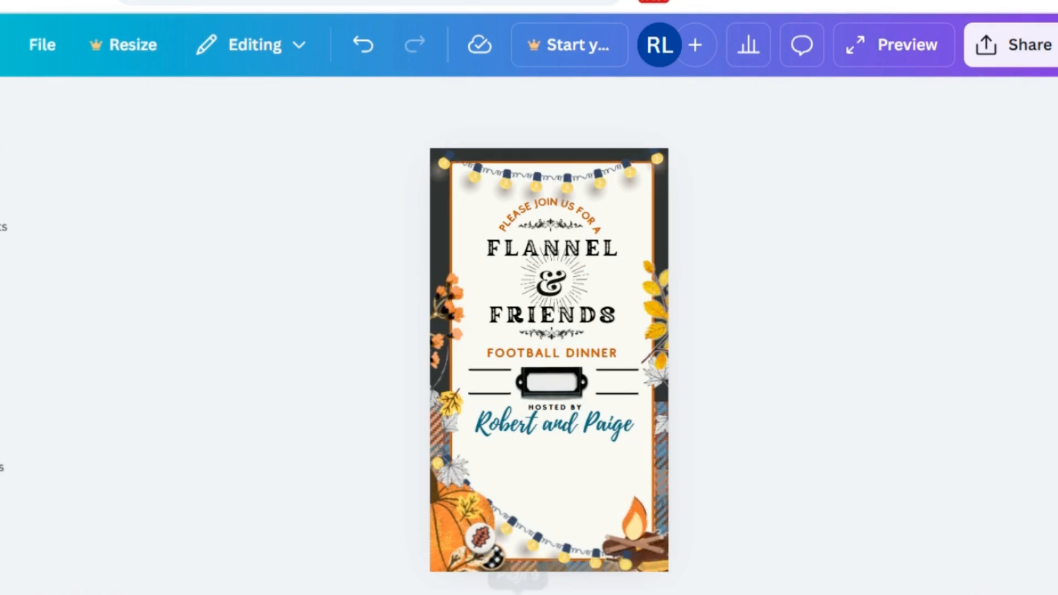
Step: Delete the Friendsgiving Dinner line on page 9 and paste the Football Dinner text copied from page 10 in its place
key("Page_Up")
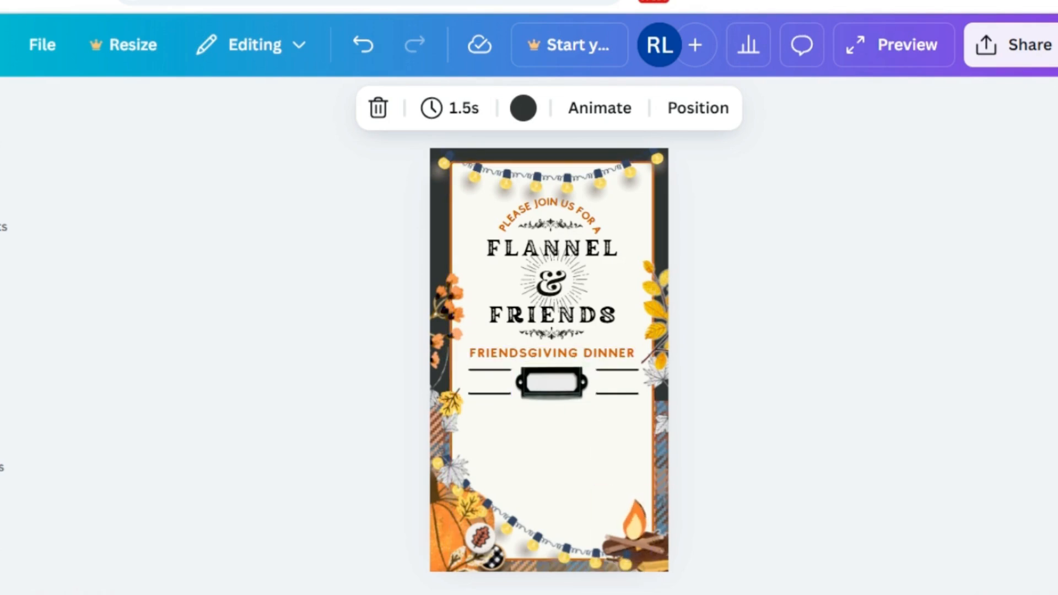
key("Page_Down")
left_click(611, 353)
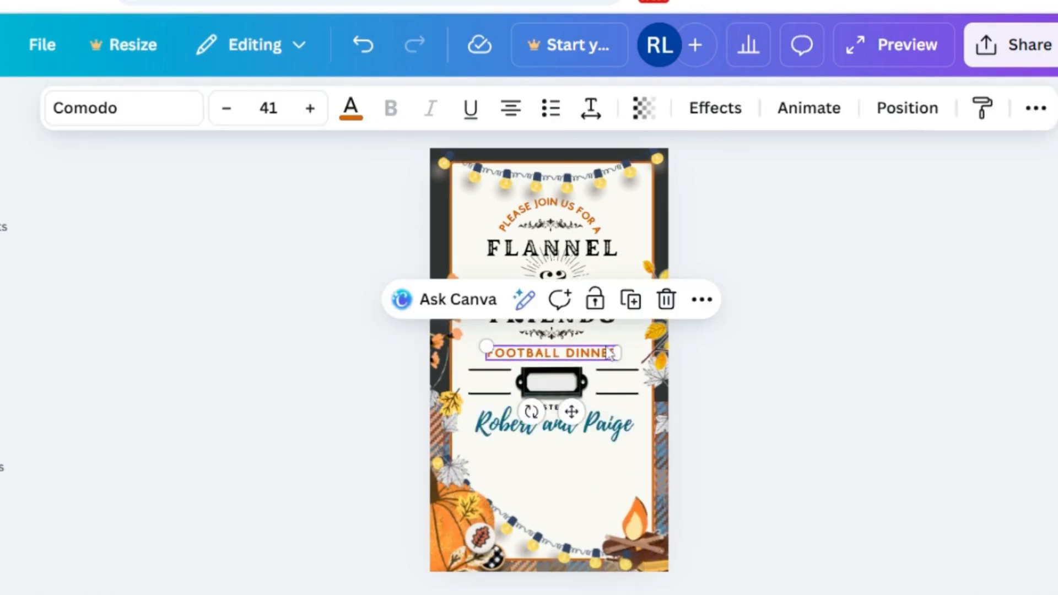
right_click(610, 352)
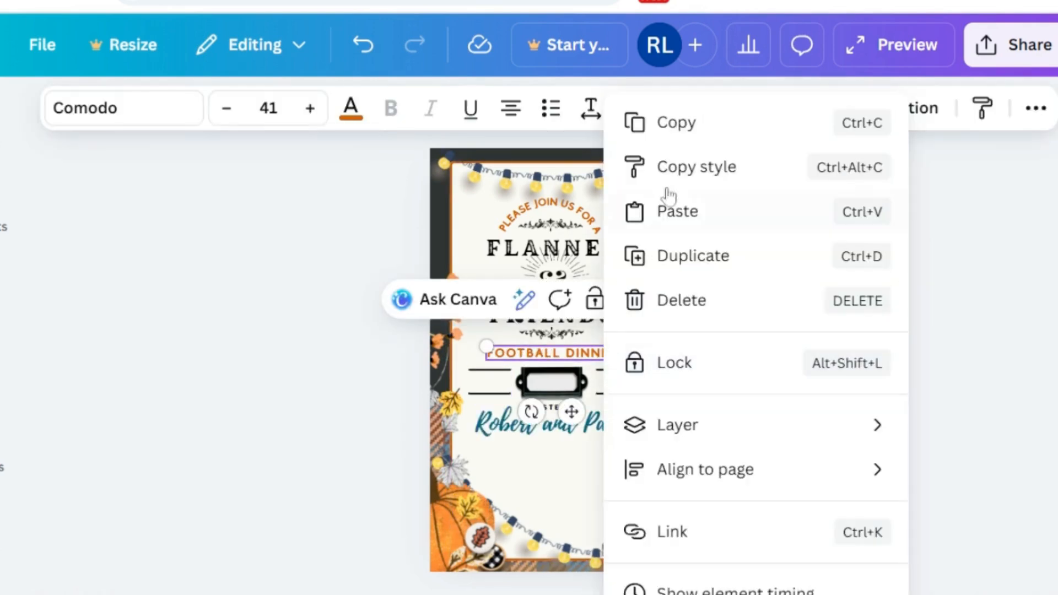
left_click(677, 118)
key("Page_Up")
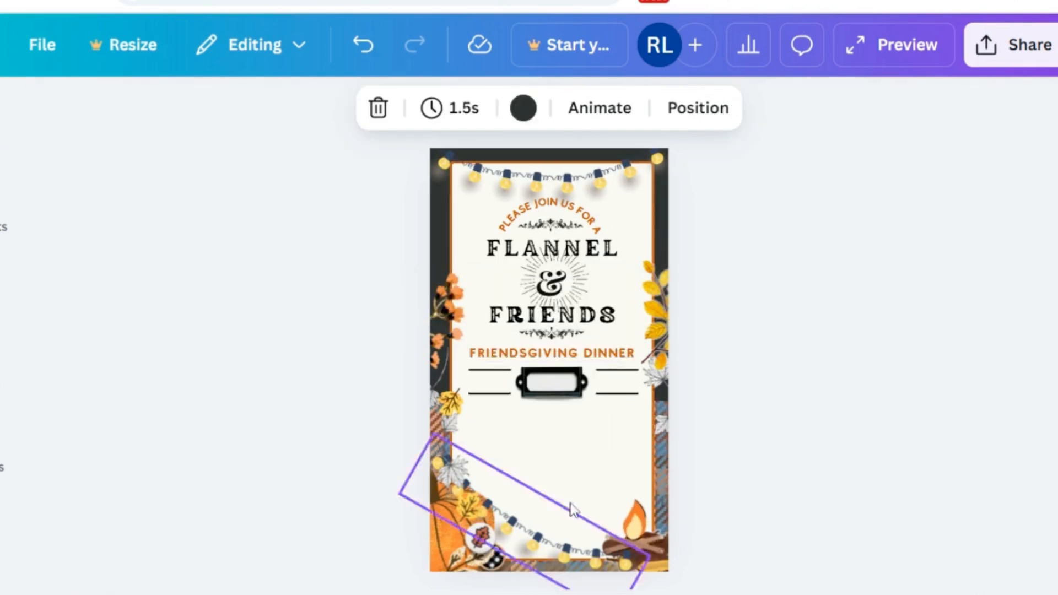
left_click(613, 355)
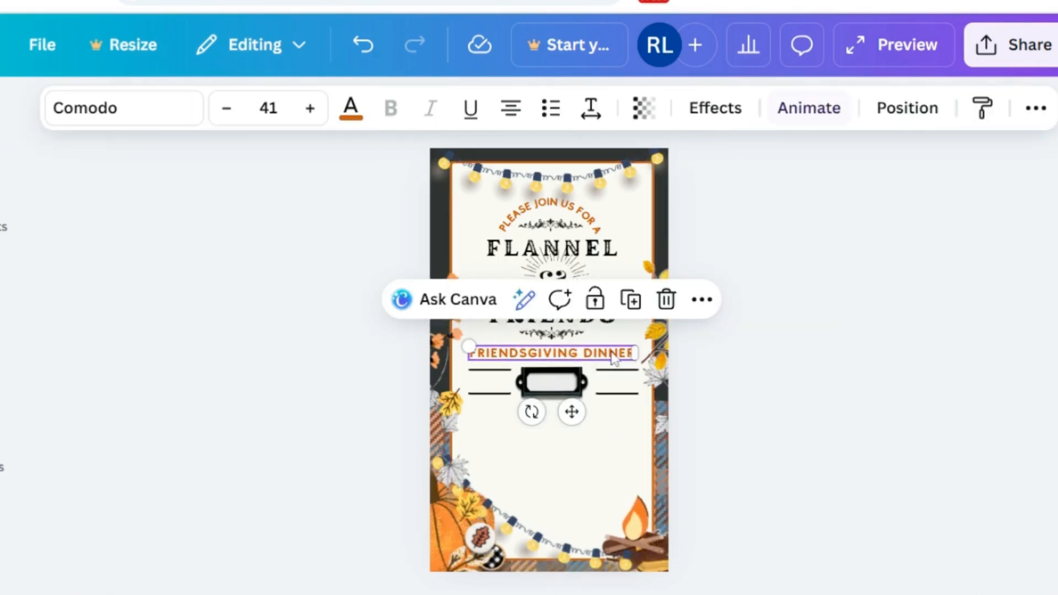
left_click(666, 300)
right_click(604, 361)
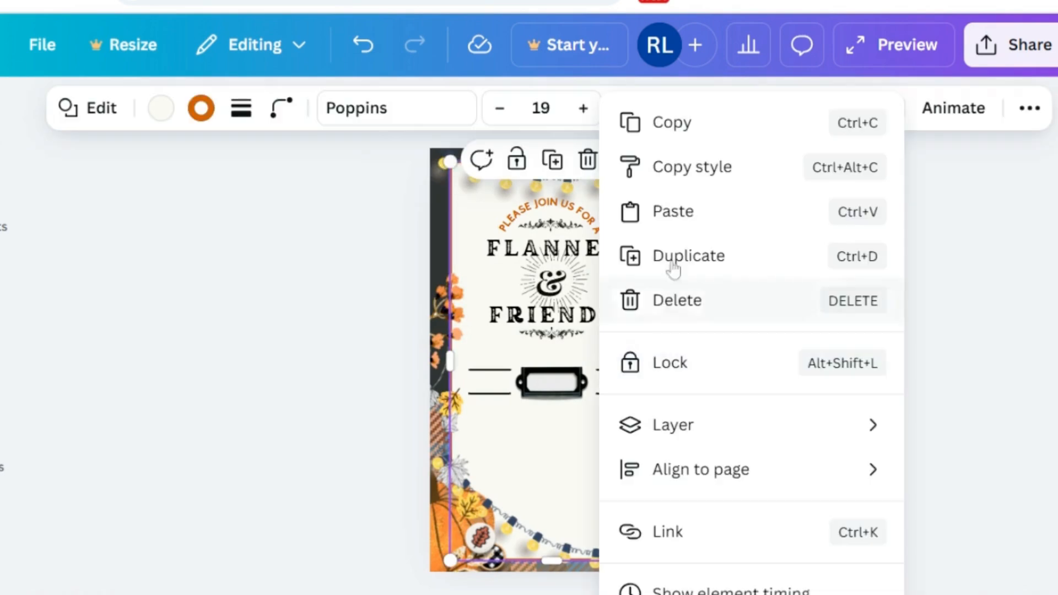
left_click(673, 225)
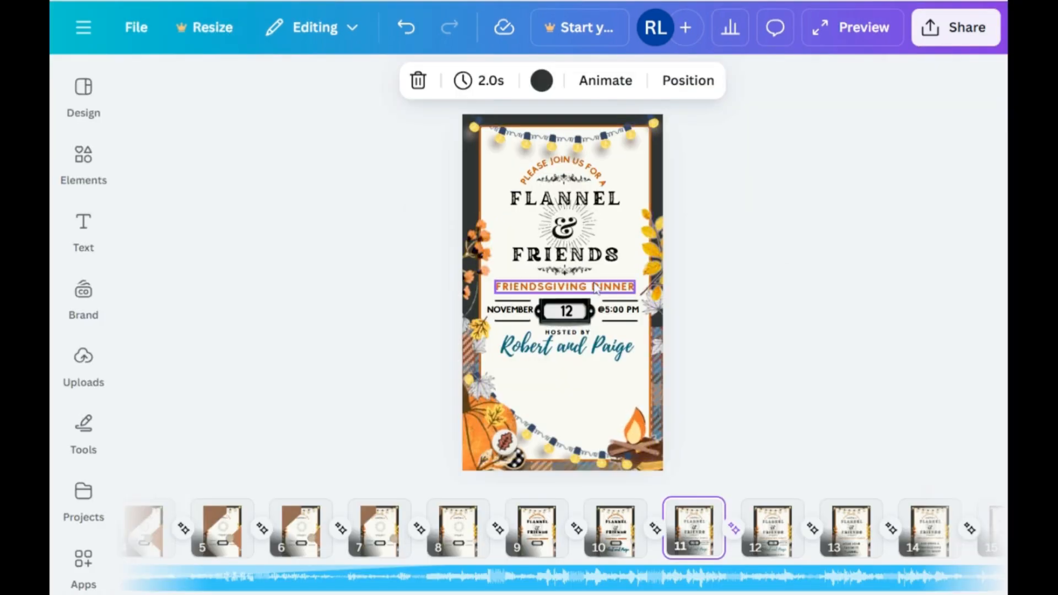
Step: Replace the Friendsgiving Dinner line on page 11 with the copied Football Dinner text
left_click(568, 286)
left_click(657, 242)
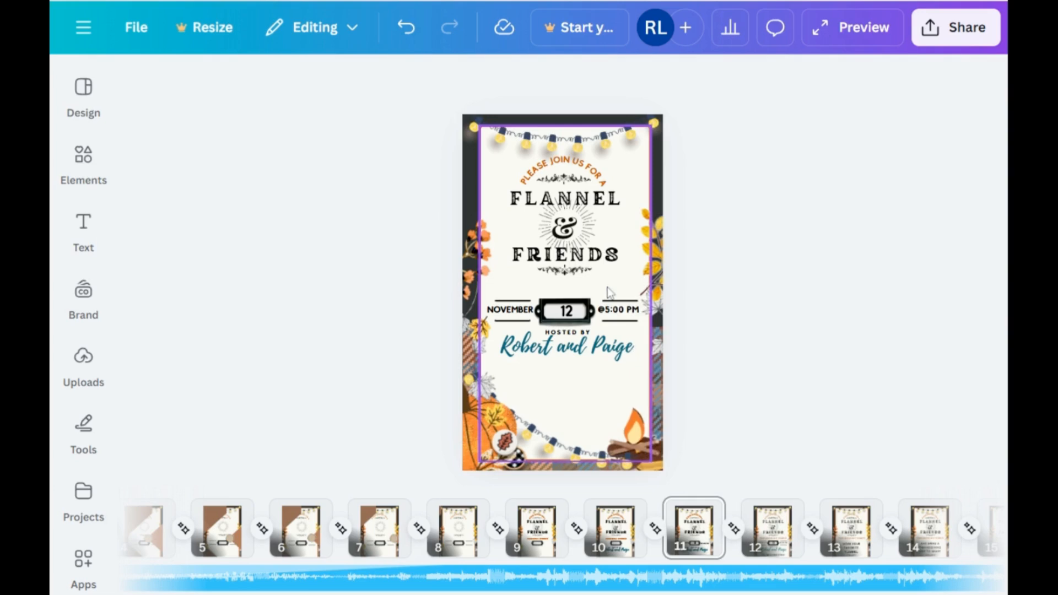
right_click(606, 295)
left_click(683, 176)
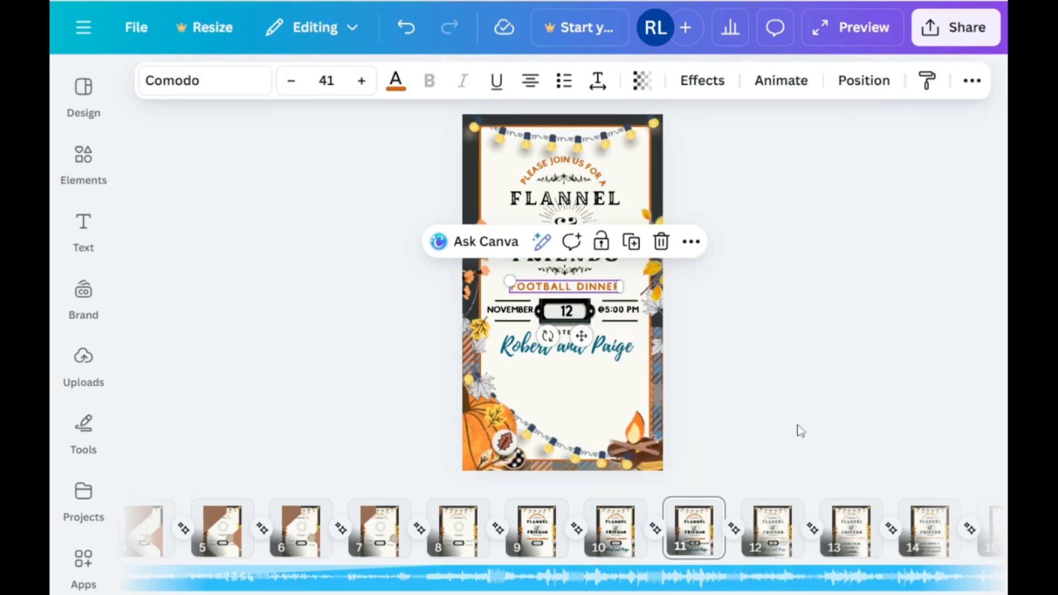
Step: Delete the Friendsgiving Dinner line from page 12
left_click(772, 526)
right_click(611, 287)
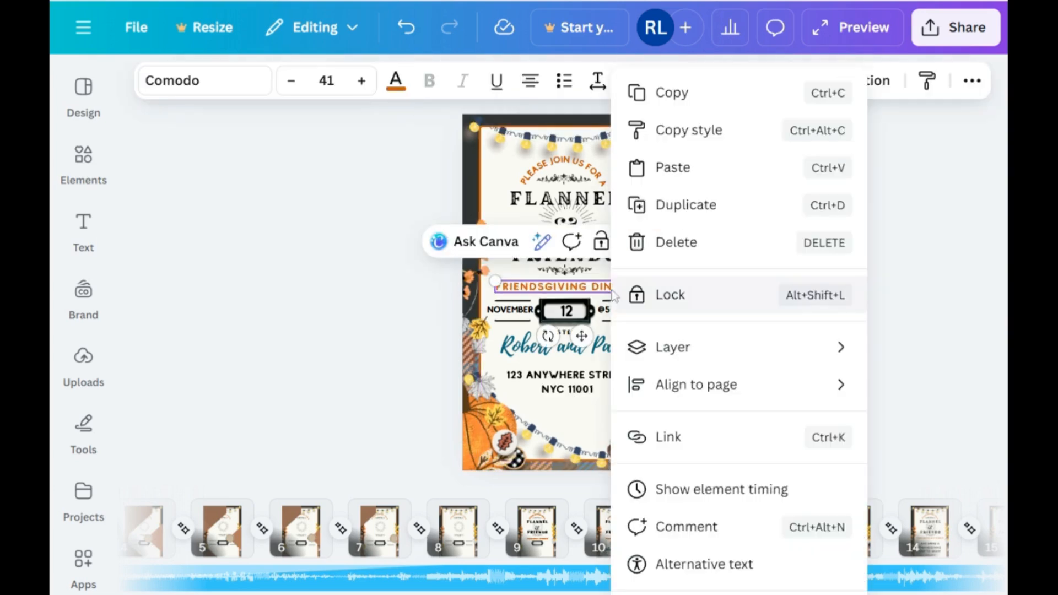
left_click(378, 313)
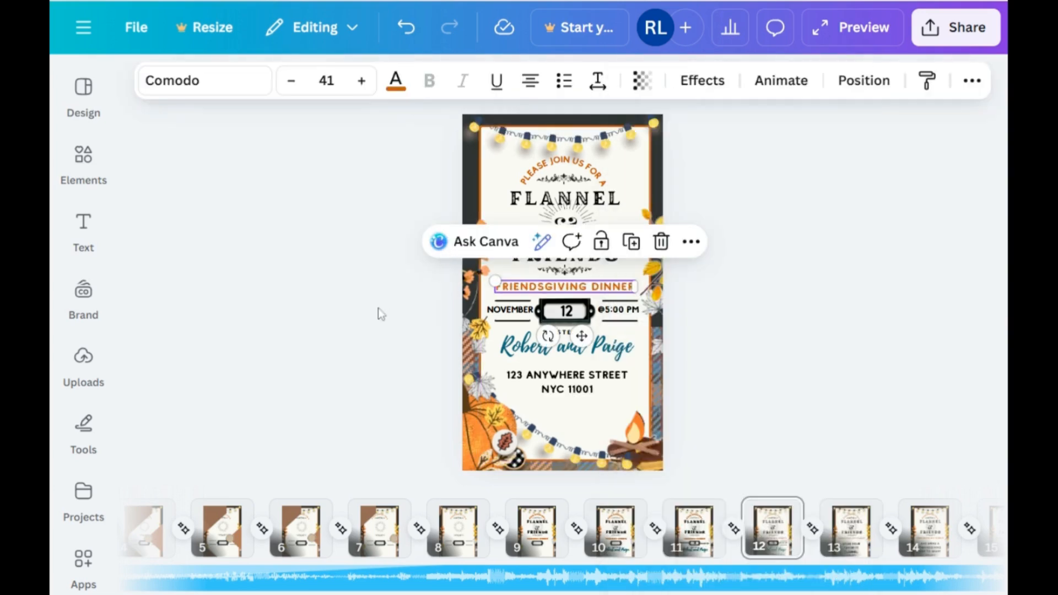
left_click(661, 242)
right_click(604, 294)
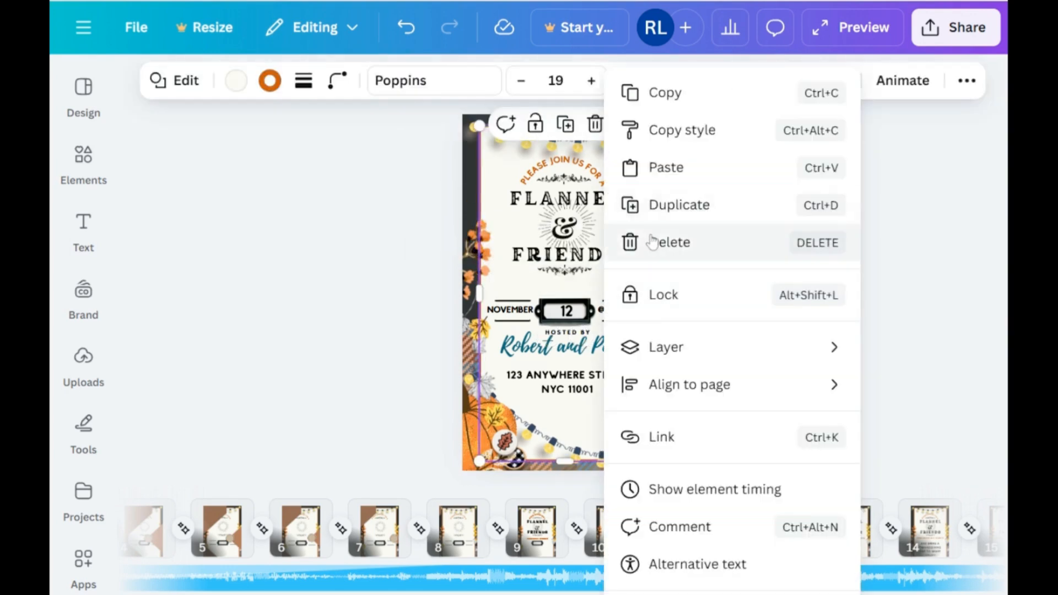
left_click(622, 241)
left_click(406, 27)
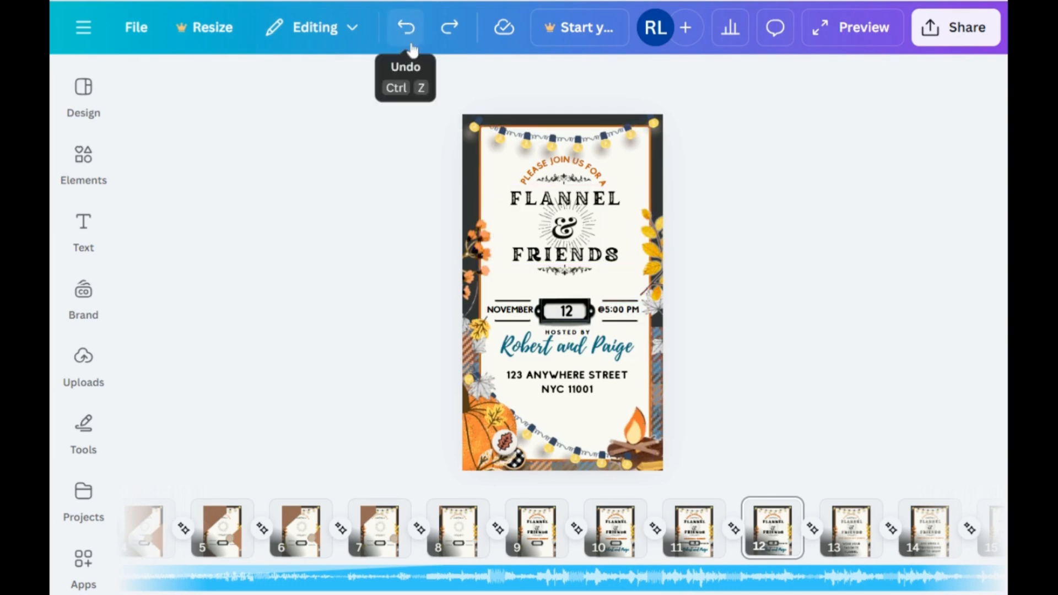
Step: Paste the copied Football Dinner text onto page 12
right_click(628, 294)
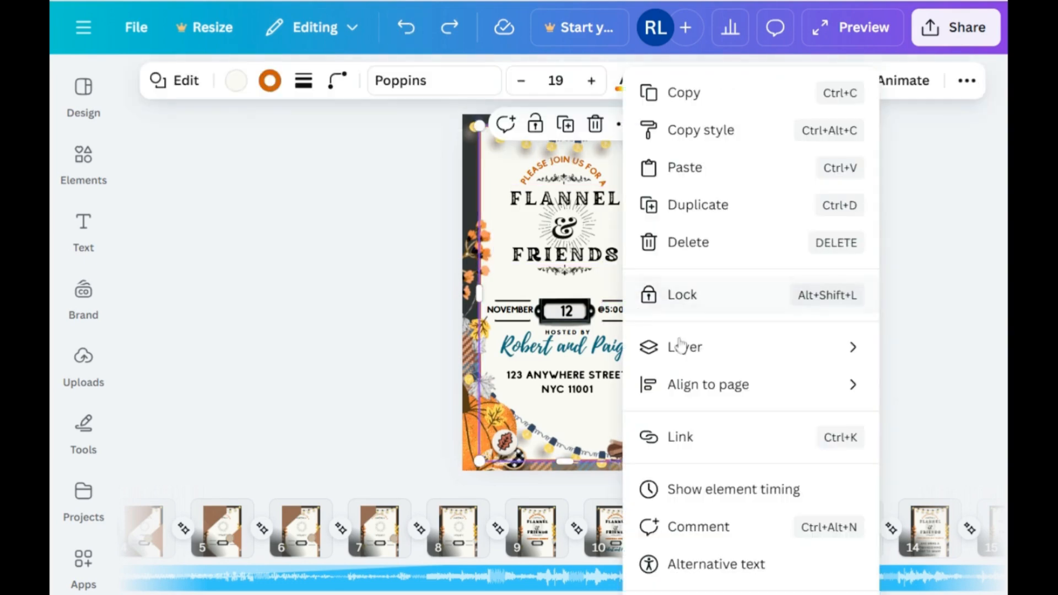
left_click(686, 167)
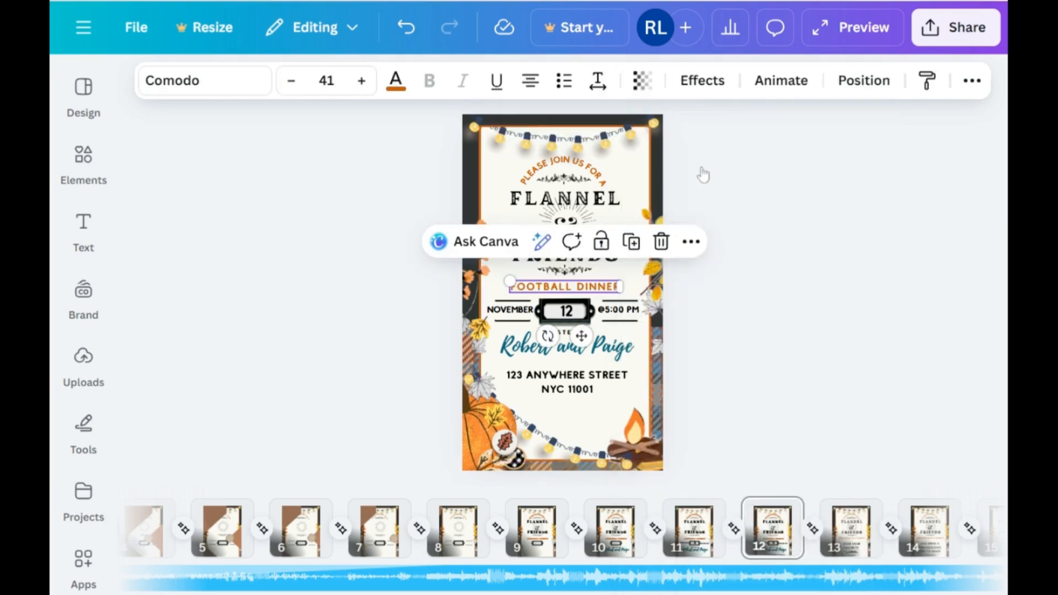
Step: Replace the Friendsgiving Dinner line on page 13 with the copied Football Dinner text
left_click(852, 531)
left_click(608, 294)
right_click(608, 295)
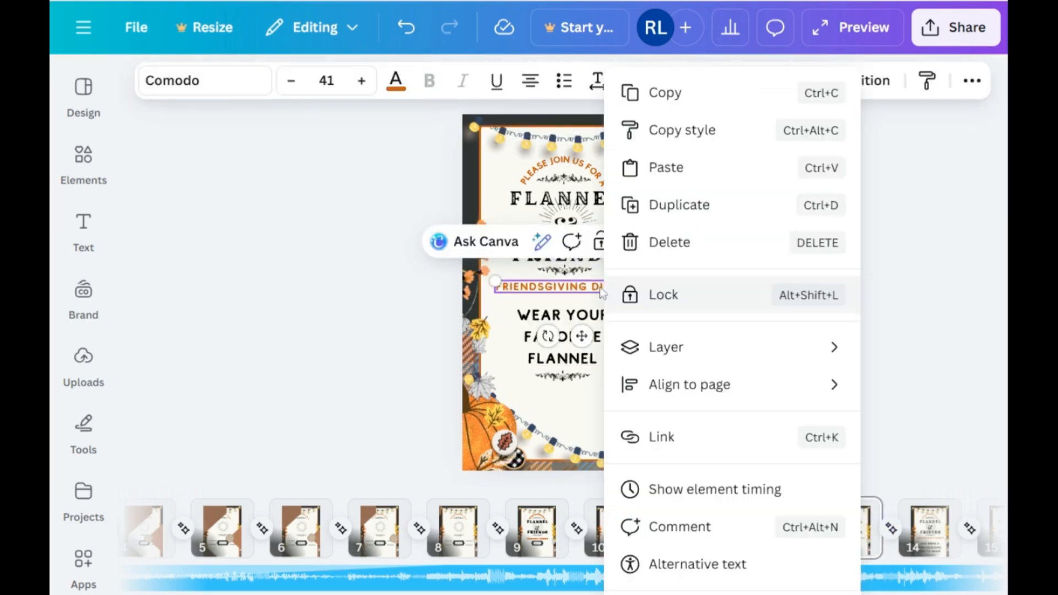
left_click(676, 241)
right_click(603, 294)
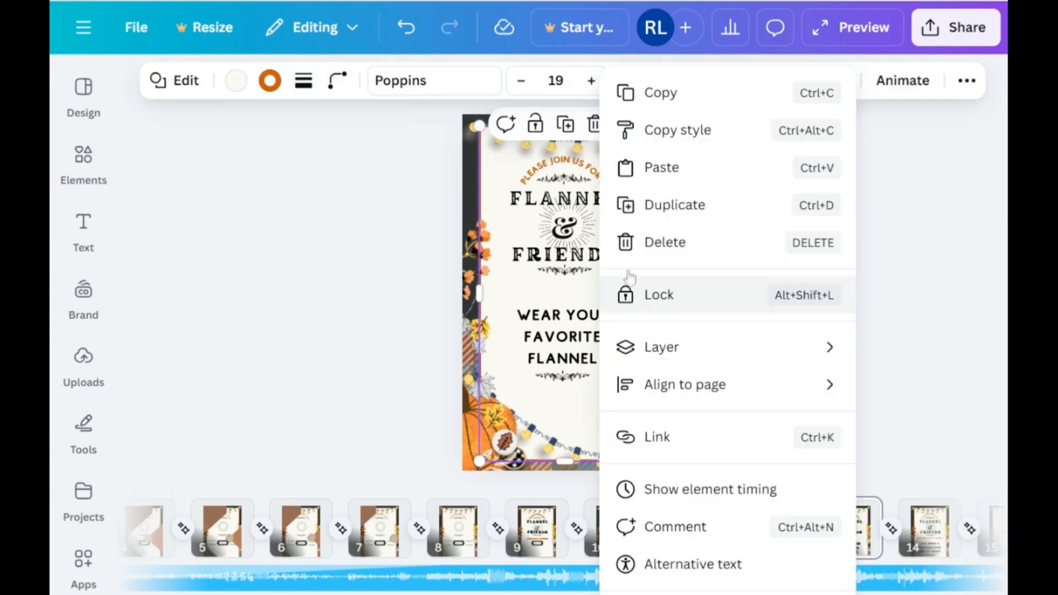
left_click(644, 166)
left_click(835, 412)
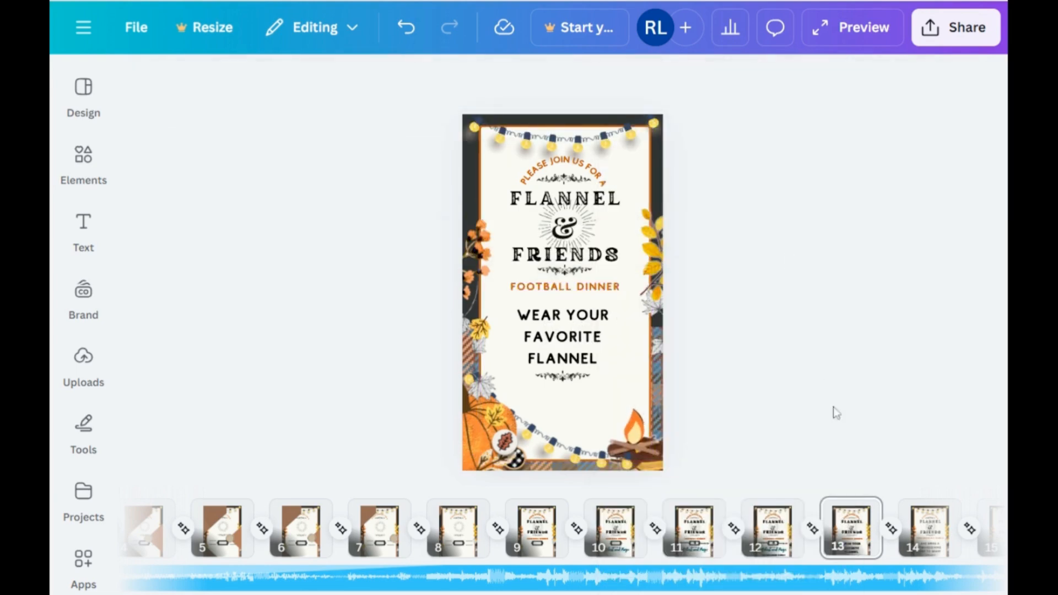
Step: Delete the Friendsgiving Dinner line on page 14 and paste the copied Football Dinner text in its place
left_click(929, 527)
left_click(609, 295)
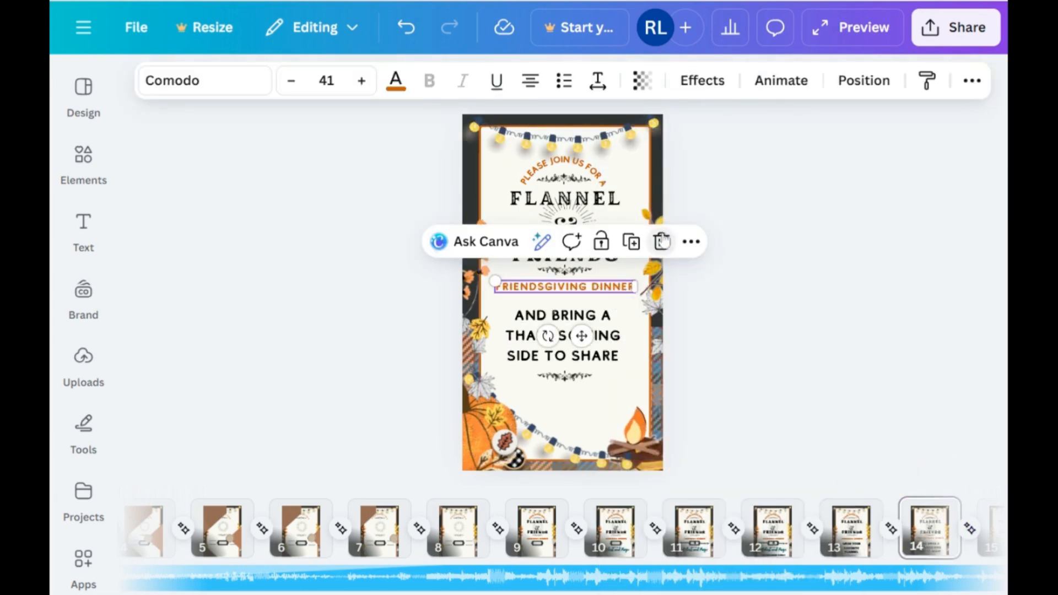
left_click(661, 241)
right_click(599, 295)
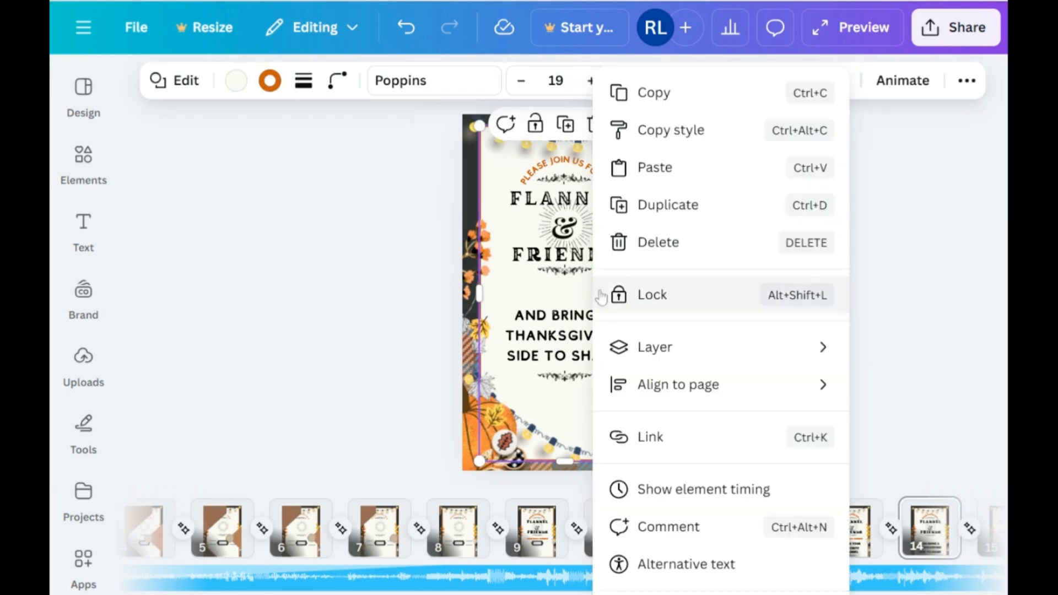
left_click(654, 166)
left_click(860, 345)
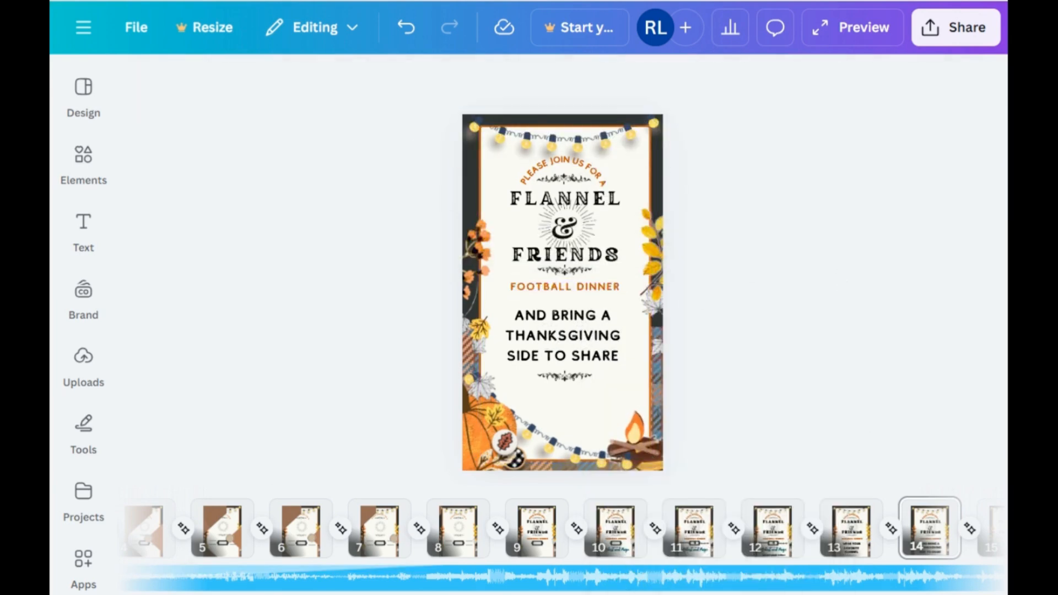
Step: Replace the Friendsgiving Dinner line on page 15 with the copied Football Dinner text
scroll(737, 551, "right", 4)
left_click(787, 529)
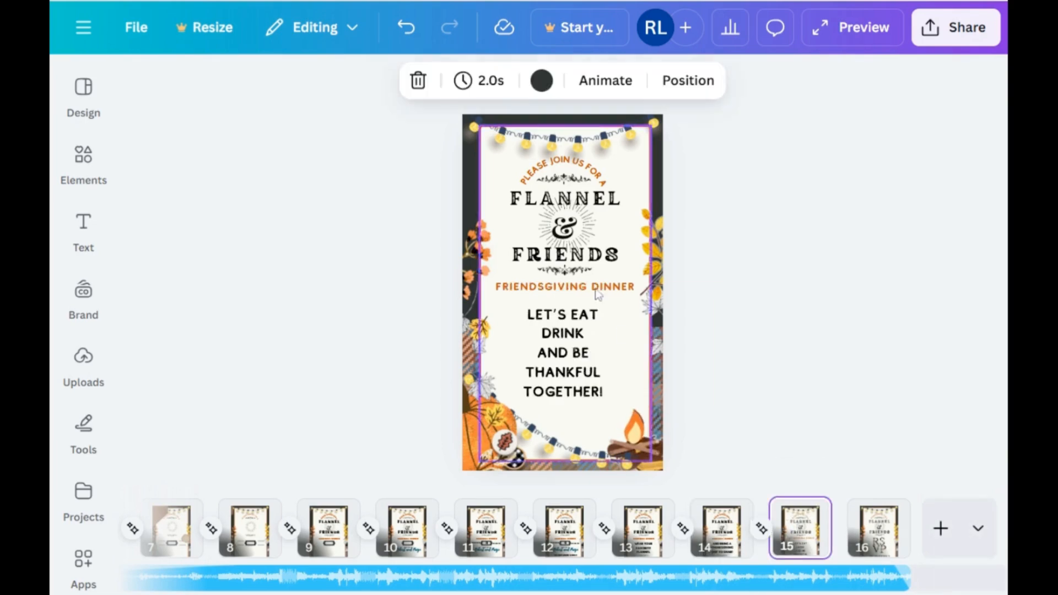
left_click(562, 286)
left_click(659, 241)
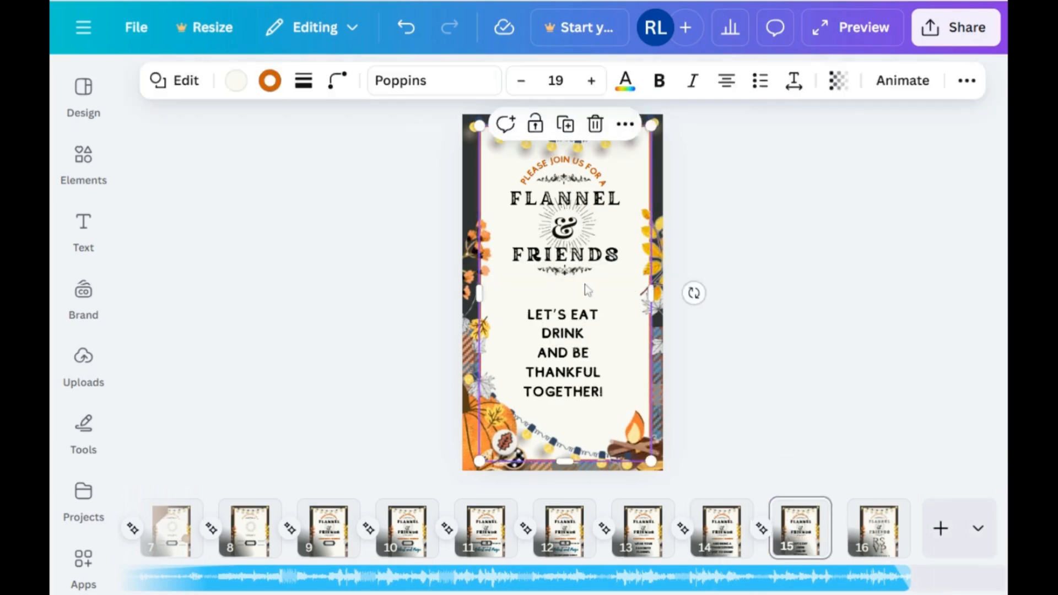
right_click(586, 265)
left_click(656, 168)
left_click(803, 244)
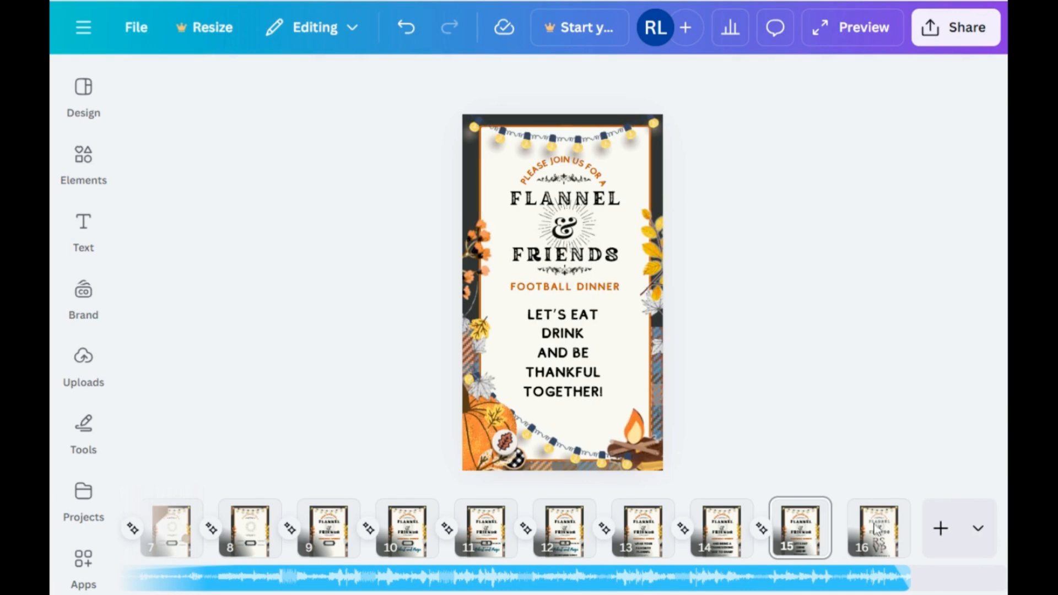
Step: Check RSVP page 16 and view the design's MP4 video download settings for pages 1–16
left_click(877, 529)
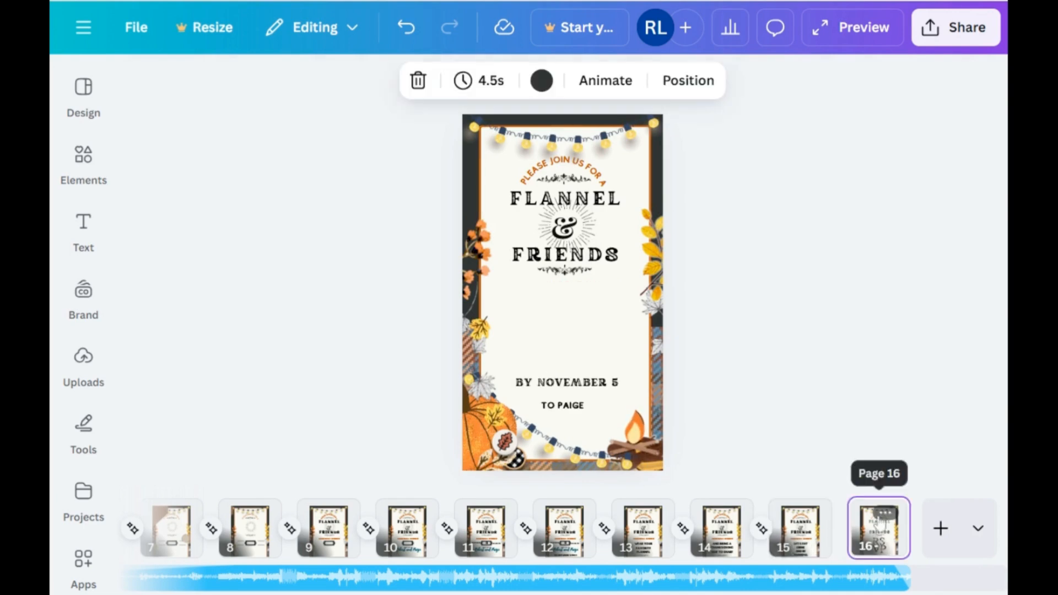
left_click(860, 379)
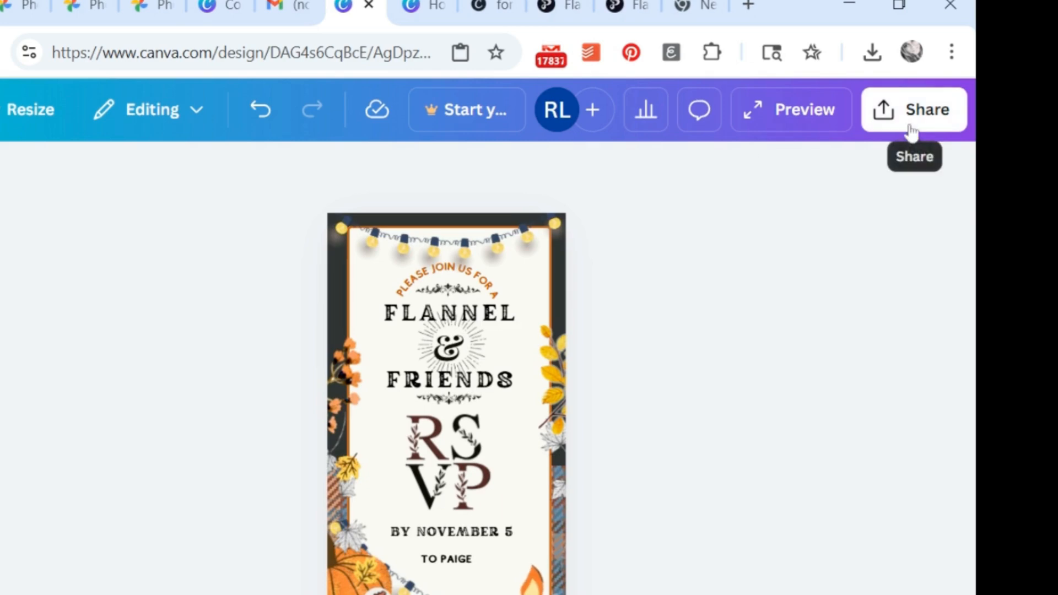
left_click(911, 132)
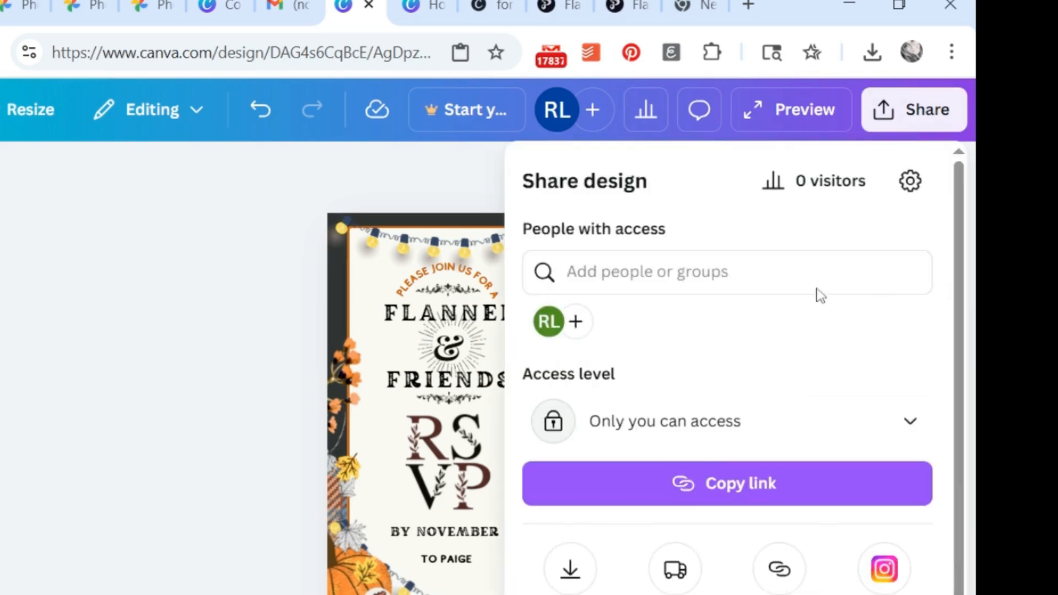
left_click(569, 569)
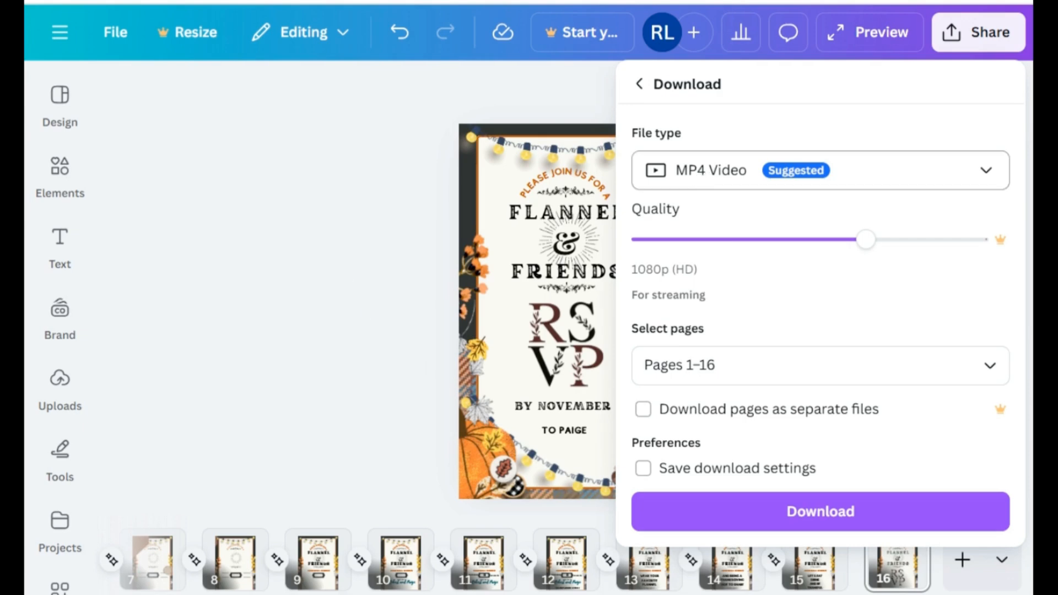
left_click(345, 177)
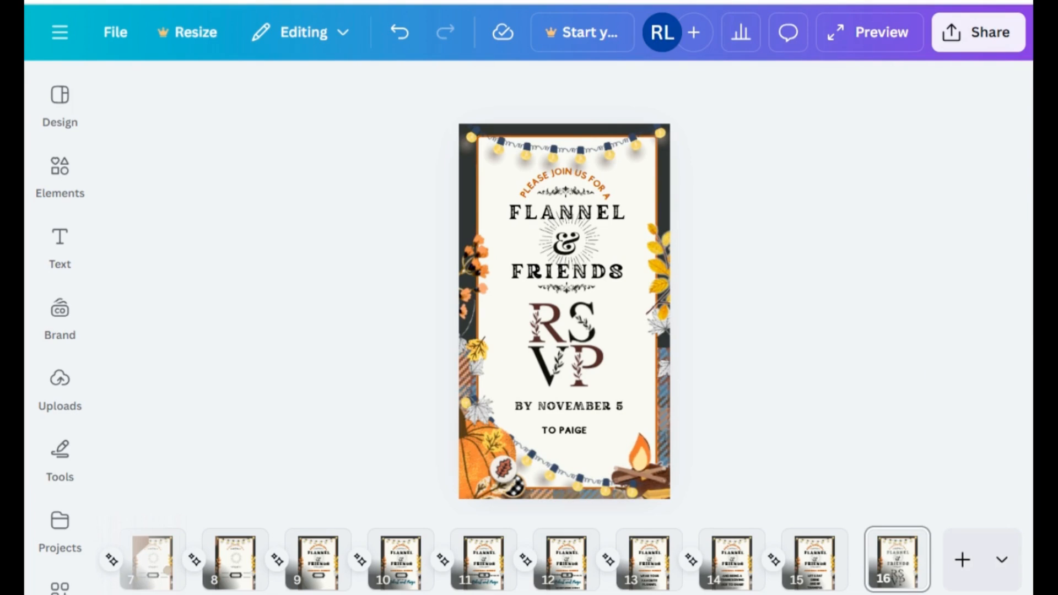
Step: Select the locked leaf, berry and pumpkin decorations on page 16 in turn to check them
left_click(663, 306)
left_click(467, 298)
left_click(482, 463)
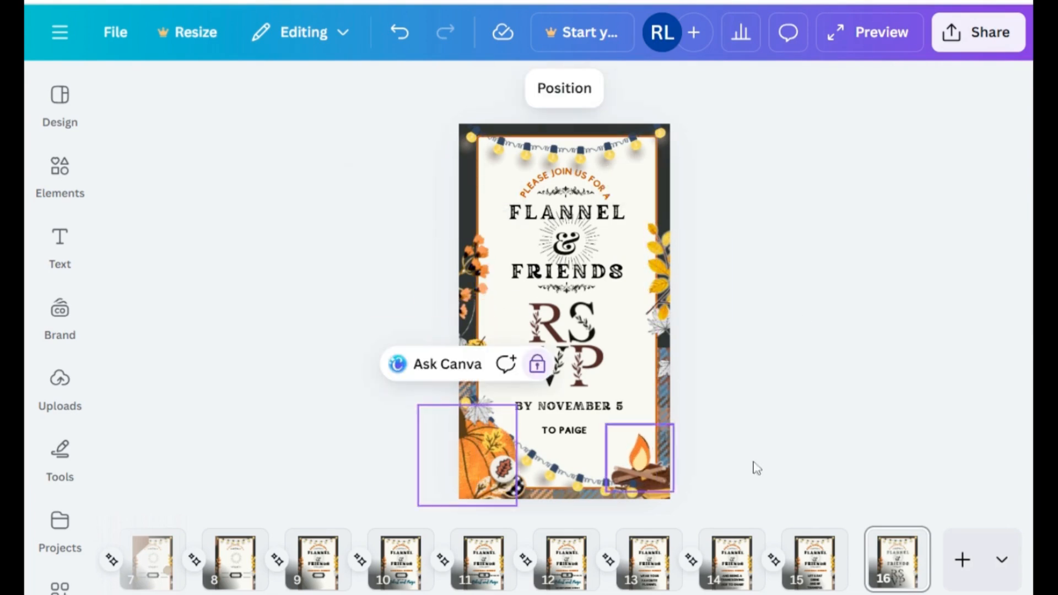
left_click(756, 467)
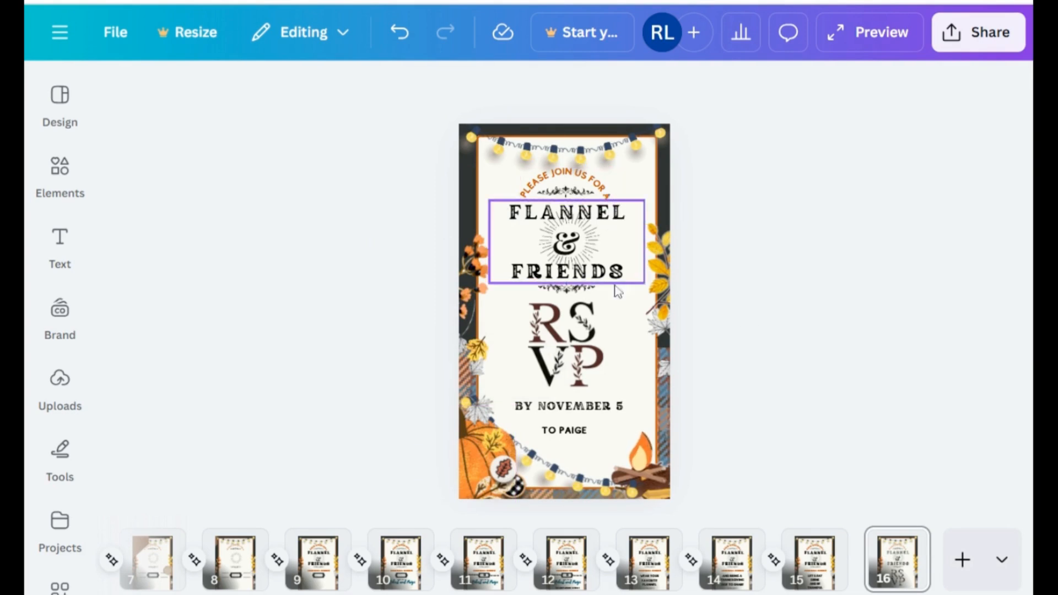
Step: Change the background color of page 16 to the teal document color
left_click(668, 209)
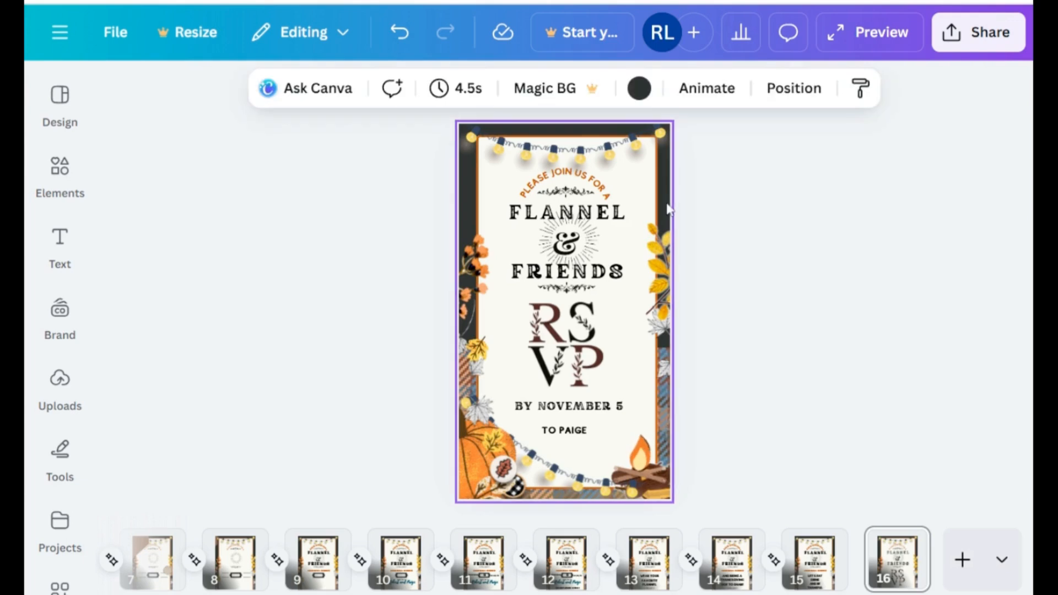
left_click(639, 88)
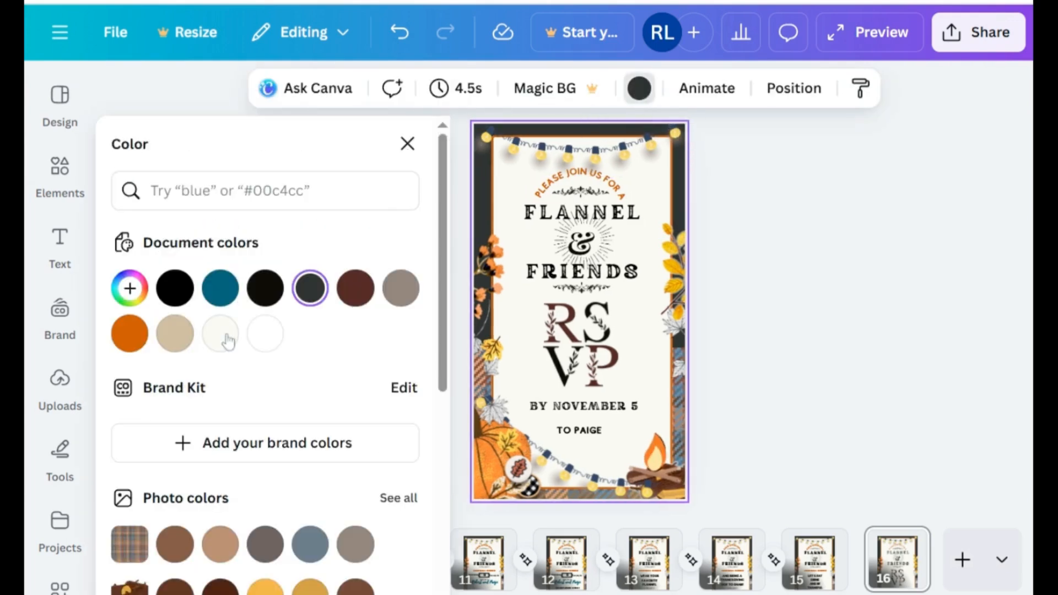
left_click(219, 334)
left_click(229, 297)
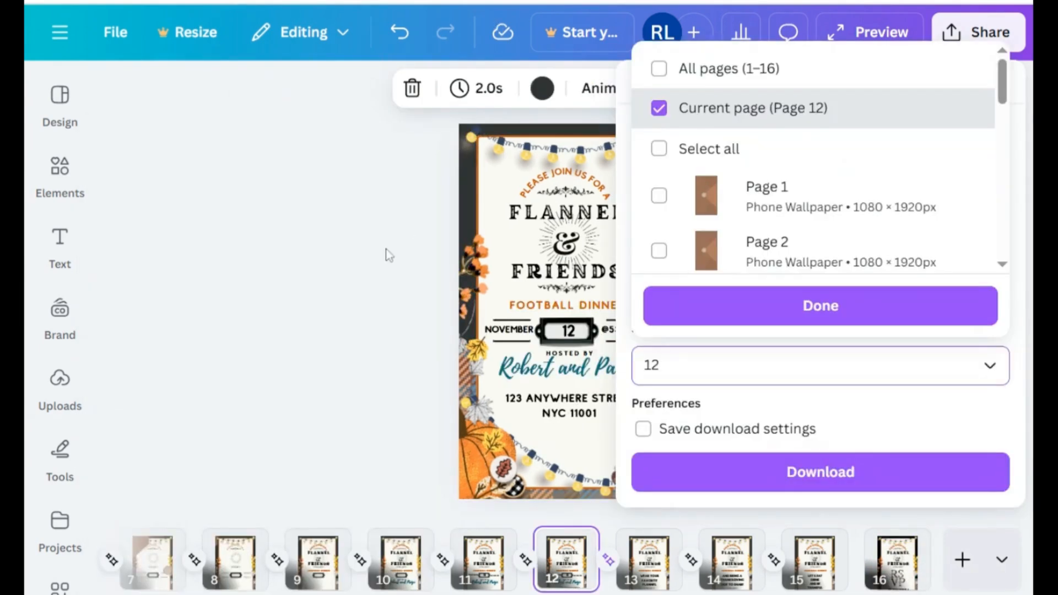
left_click(388, 254)
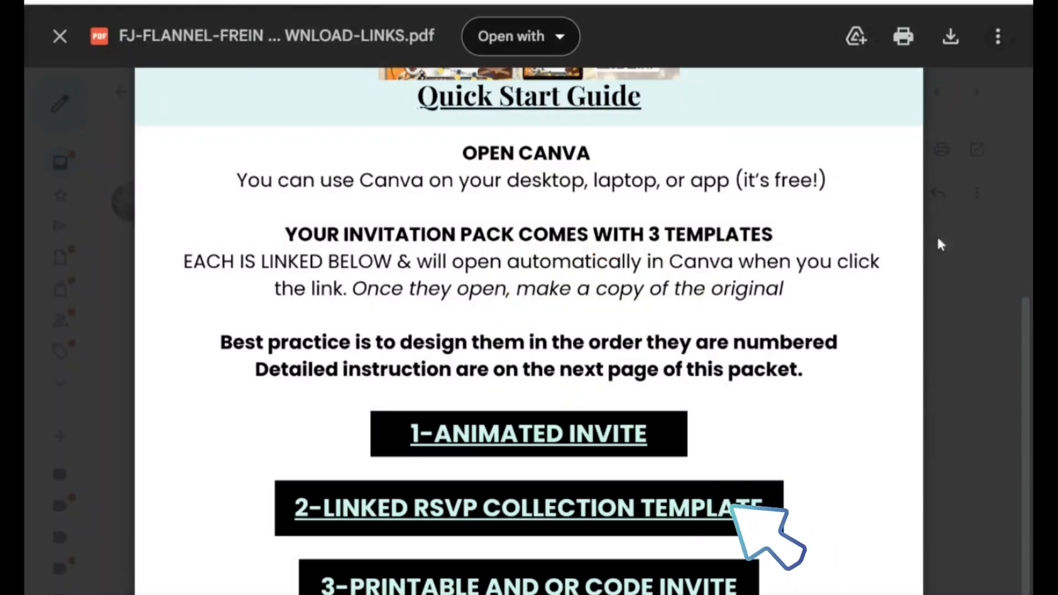
Step: Open the linked RSVP collection template from the Quick Start Guide and go to its Save the Date page
left_click(741, 508)
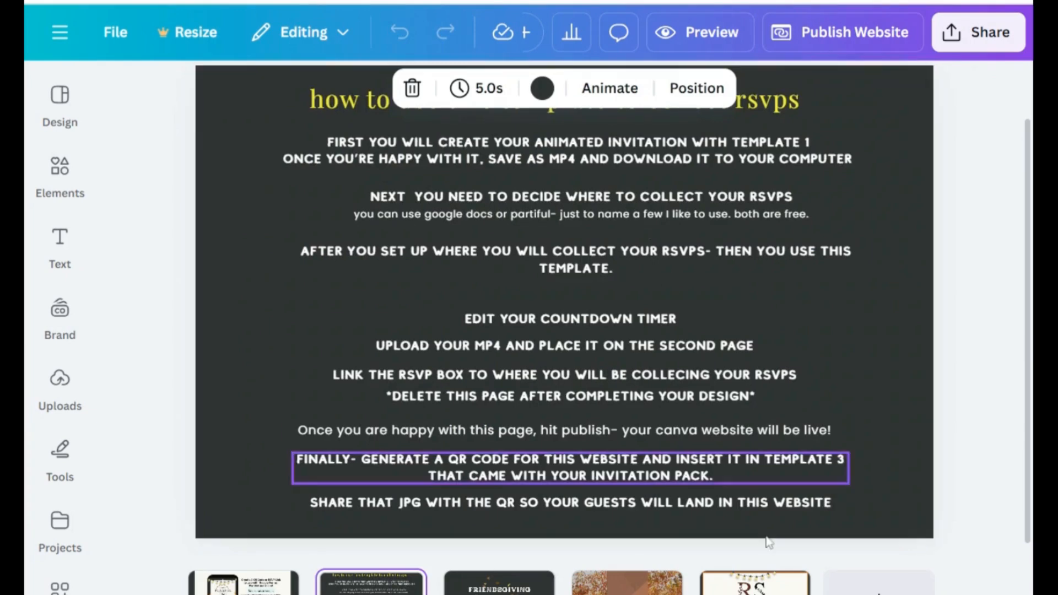
left_click(499, 582)
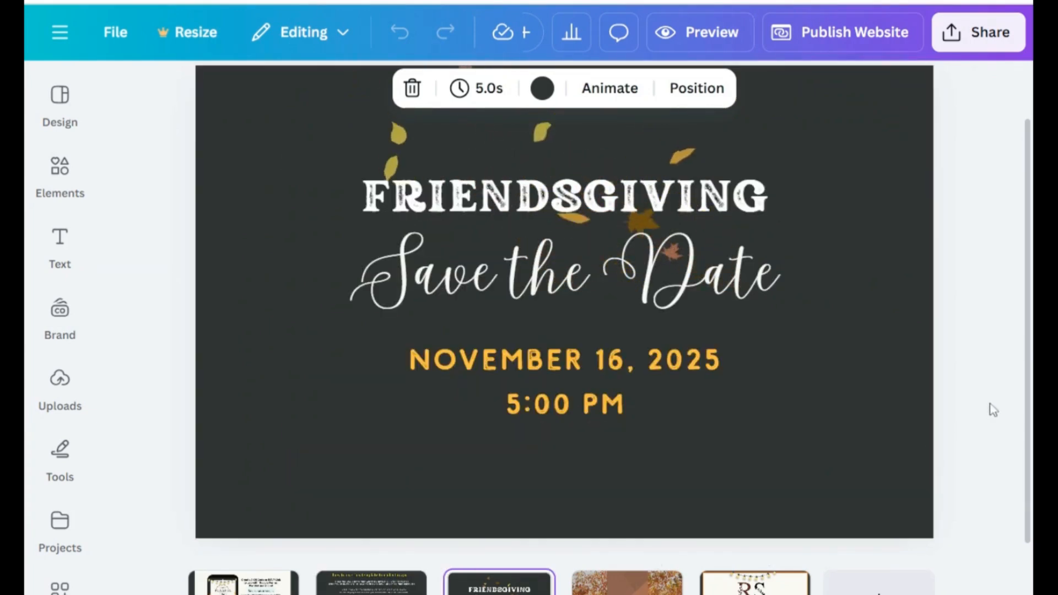
scroll(1008, 405, "up", 1)
scroll(1008, 405, "up", 1)
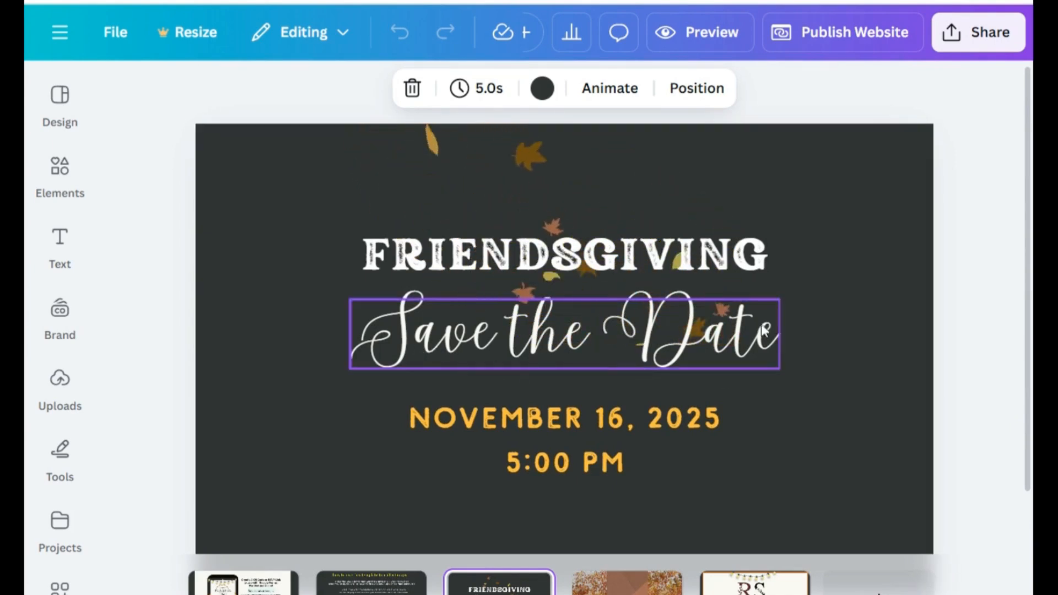
Step: Select the Friendsgiving title, Save the Date, date and time lines in turn to check that they are editable
left_click(605, 254)
left_click(661, 331)
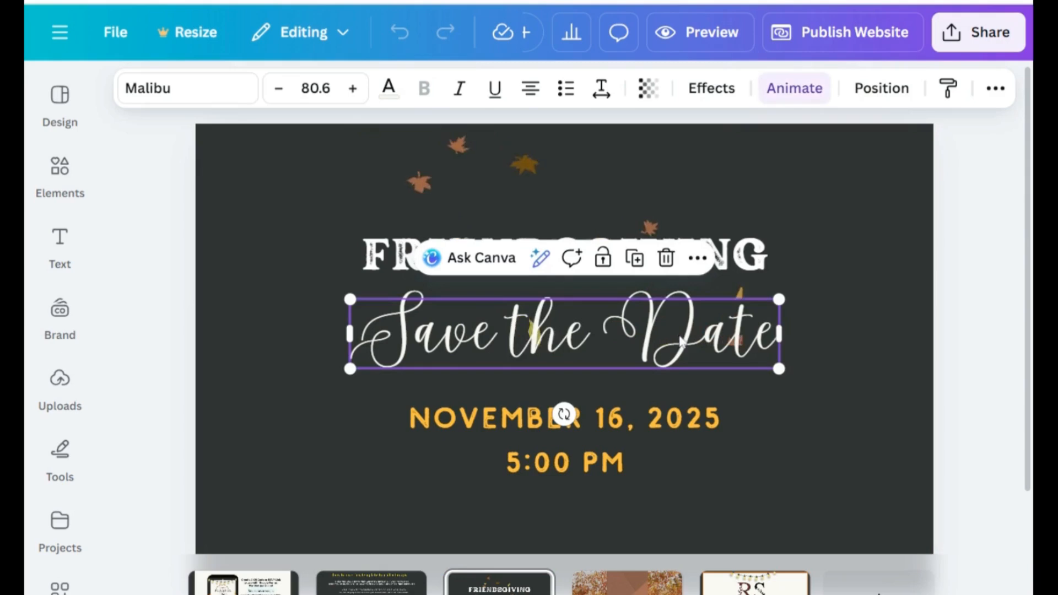
left_click(668, 419)
left_click(581, 471)
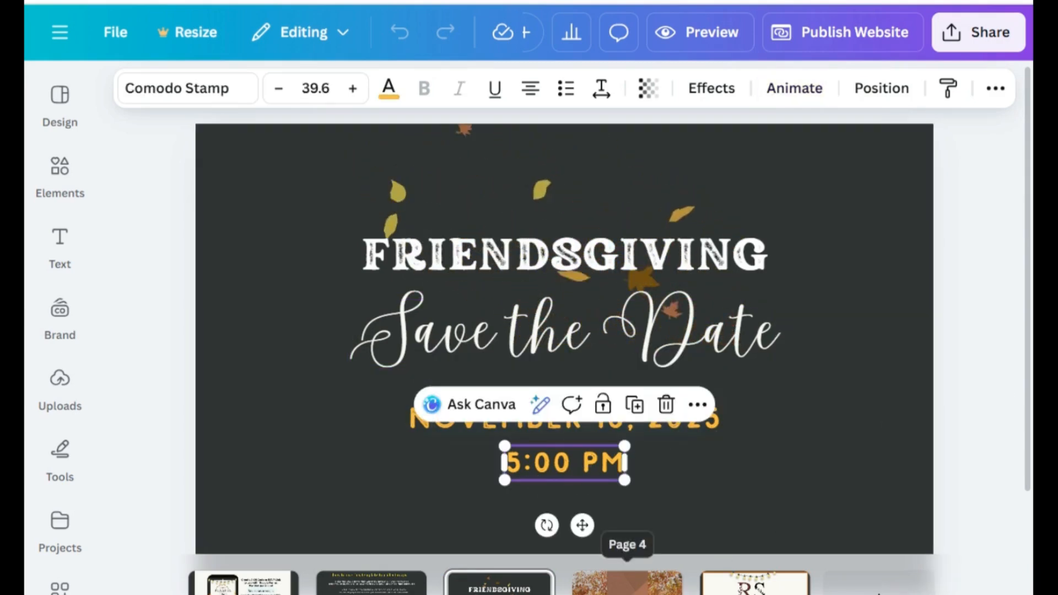
Step: Examine the video invitation on page 4 and the RSVP page with its linked banner
left_click(627, 583)
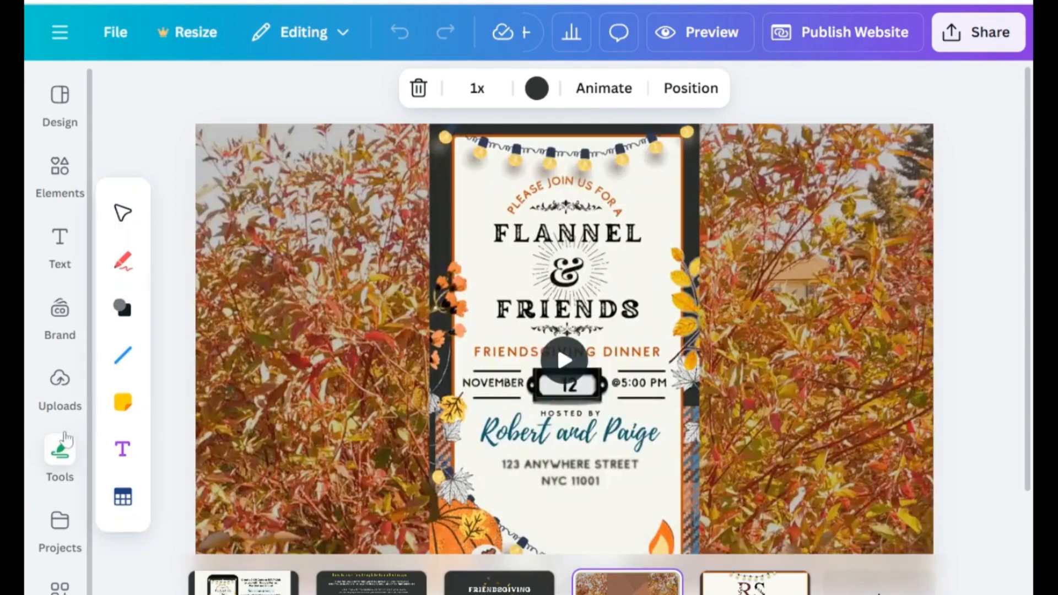
left_click(77, 424)
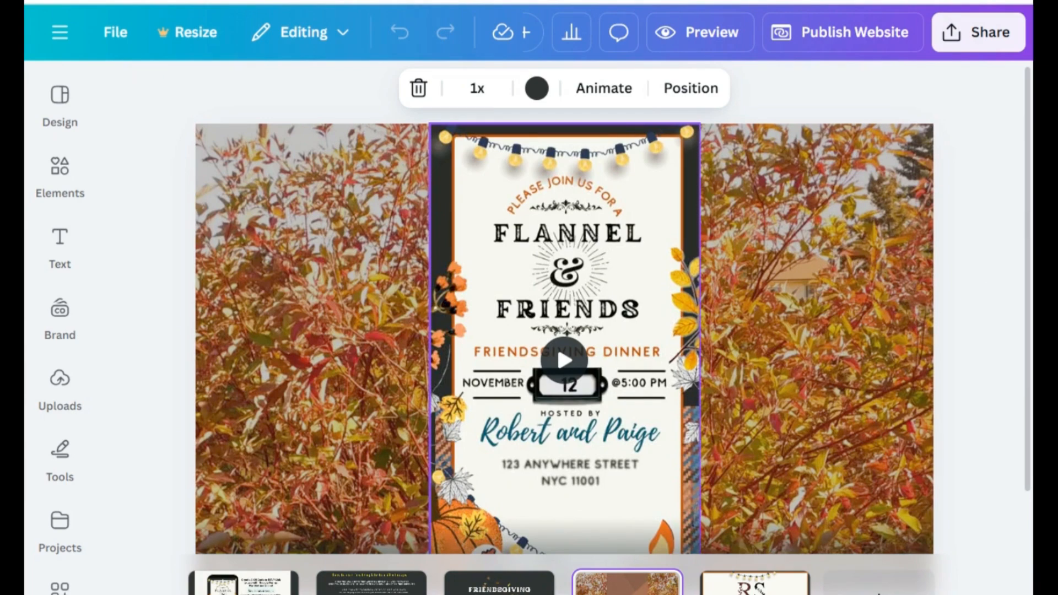
left_click(755, 583)
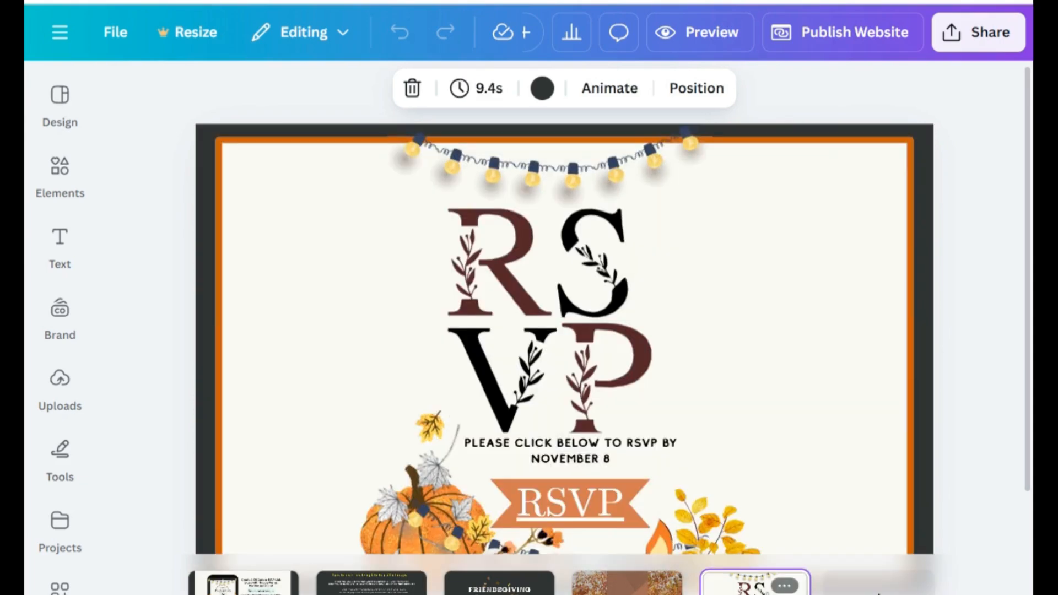
scroll(1011, 390, "down", 1)
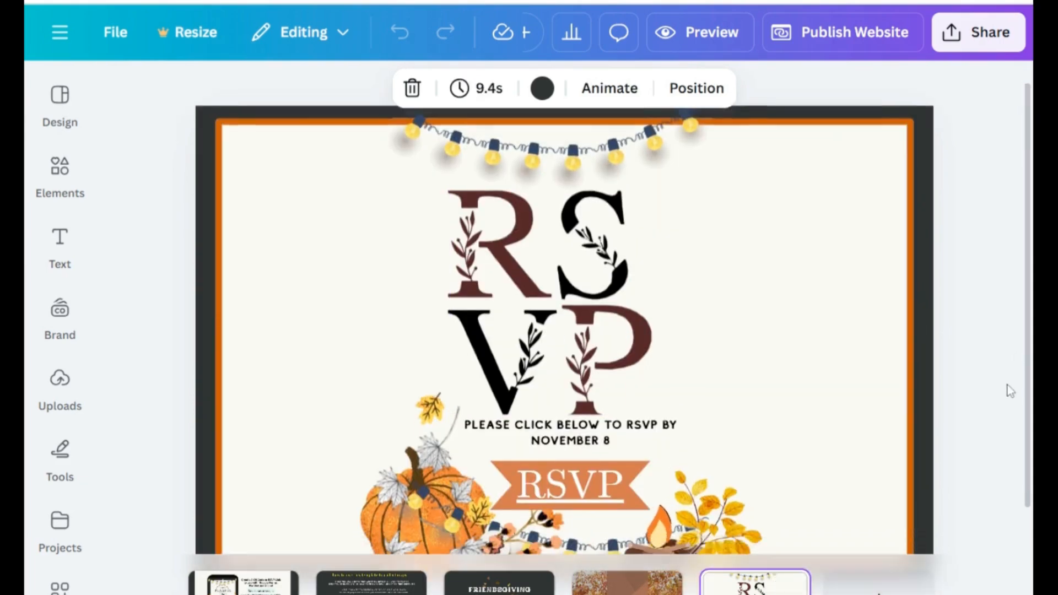
Step: Try to lock the cream background frame on the RSVP page
left_click(628, 339)
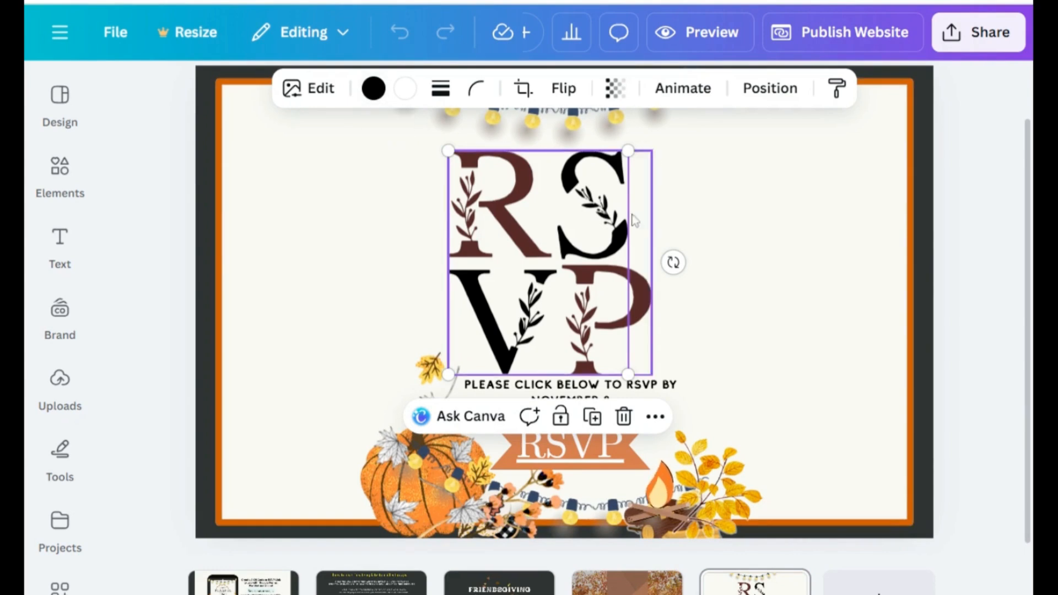
left_click(772, 248)
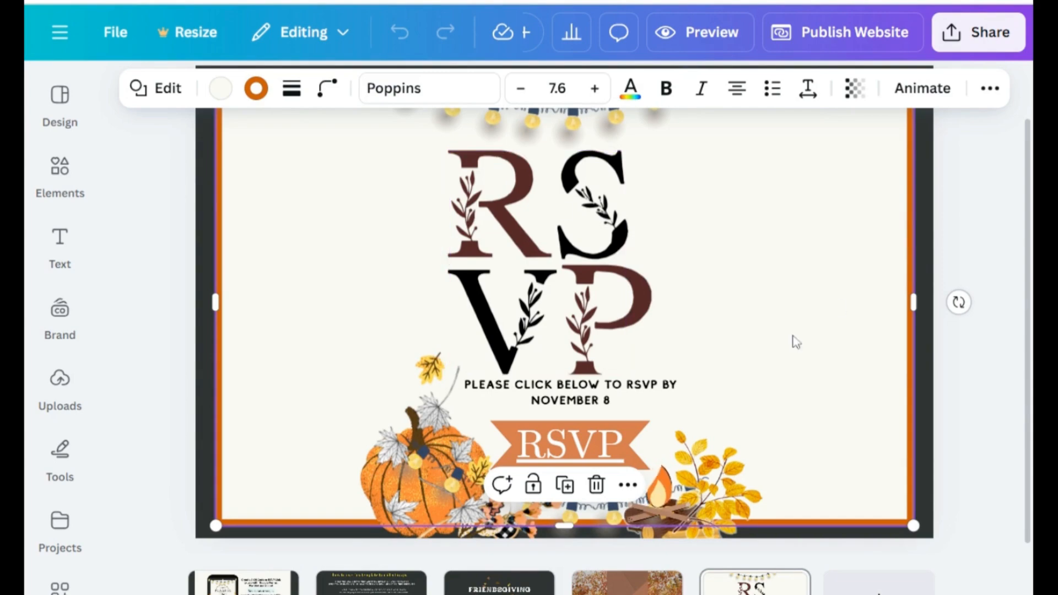
left_click(532, 485)
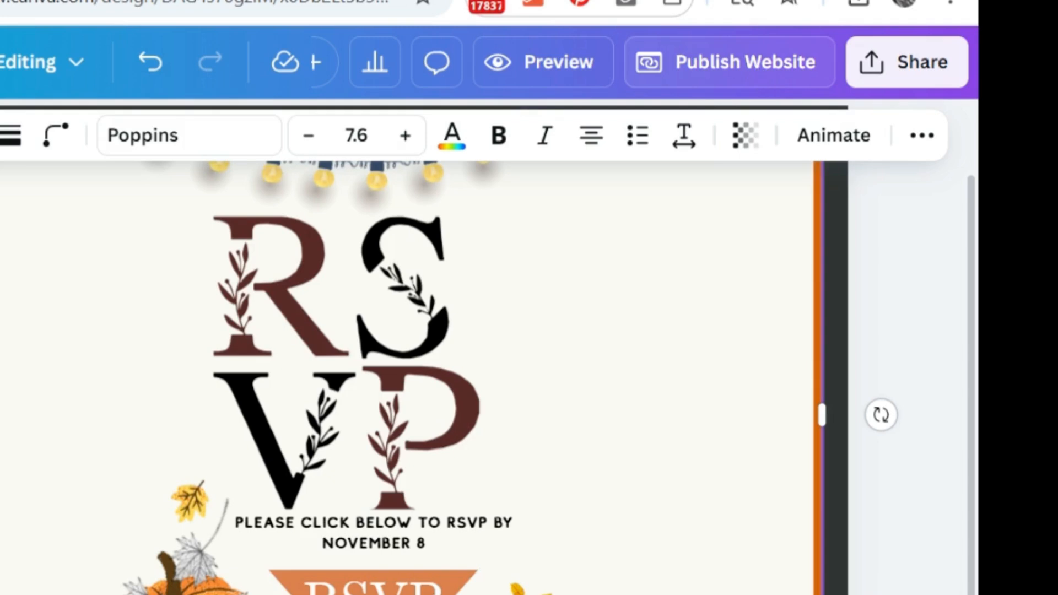
Step: Publish the design as a website at a free my.canva.site address made of "partywith-" and the host's first name
left_click(756, 62)
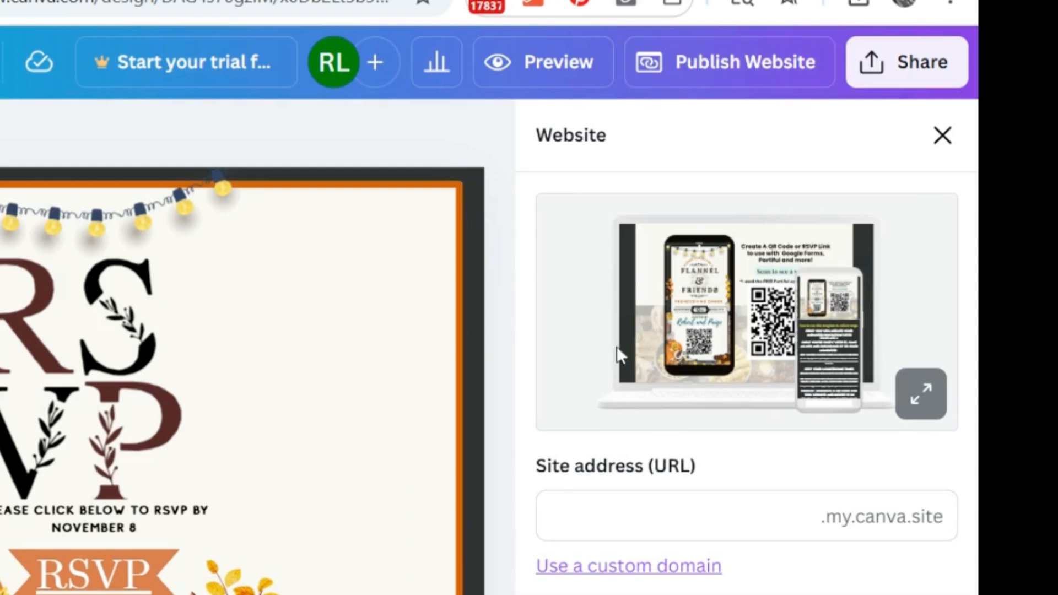
left_click(553, 516)
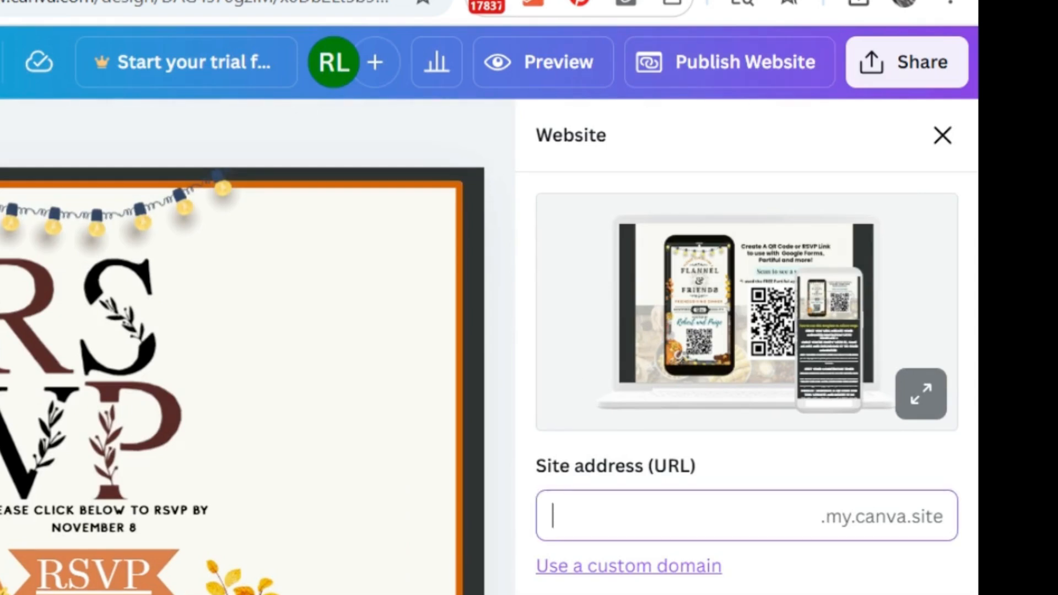
type("pa")
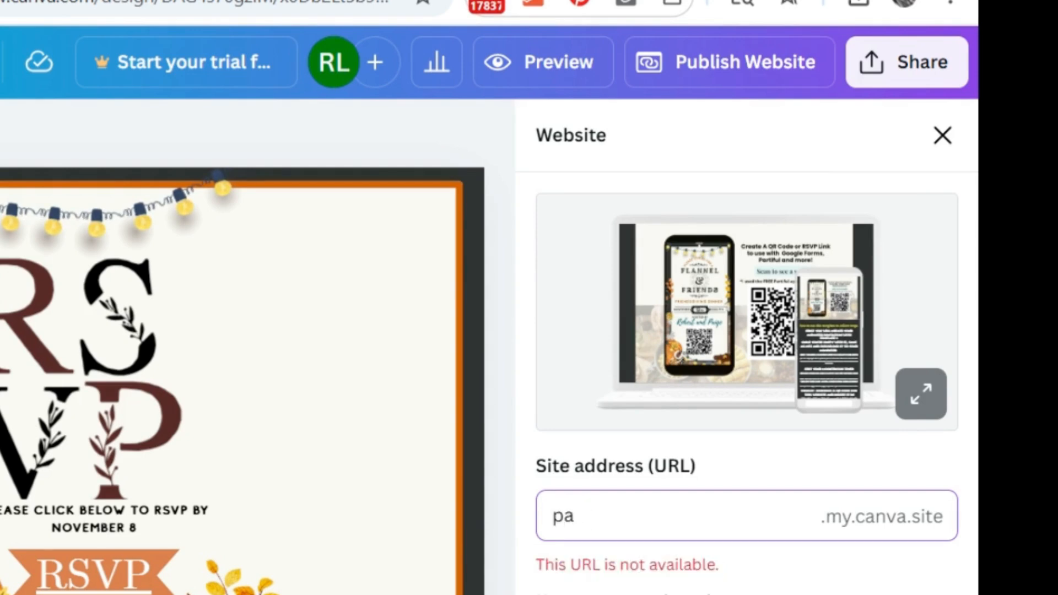
type("tyrtywith-renne")
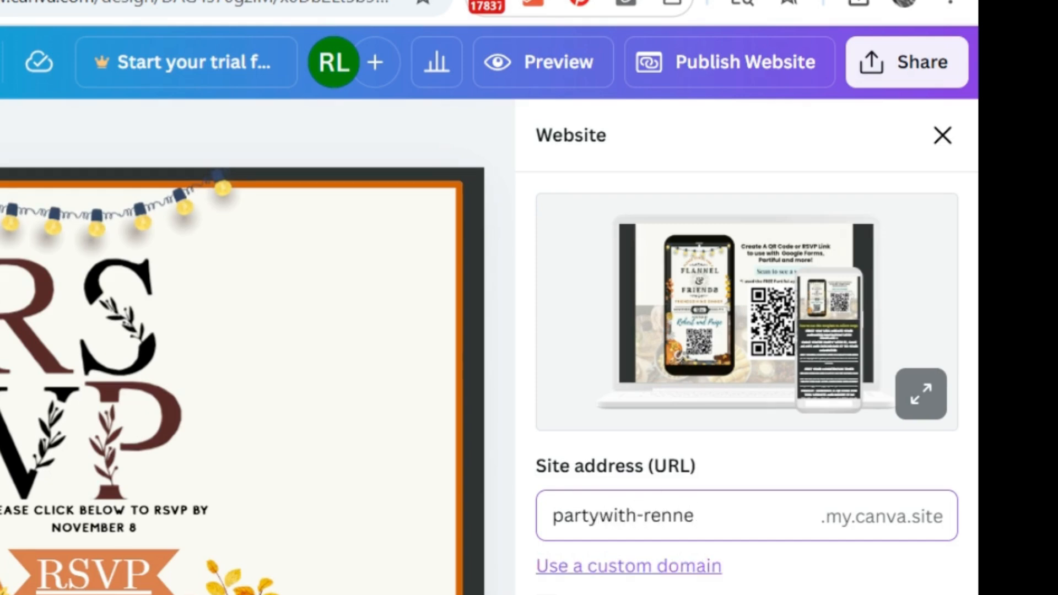
key("Return")
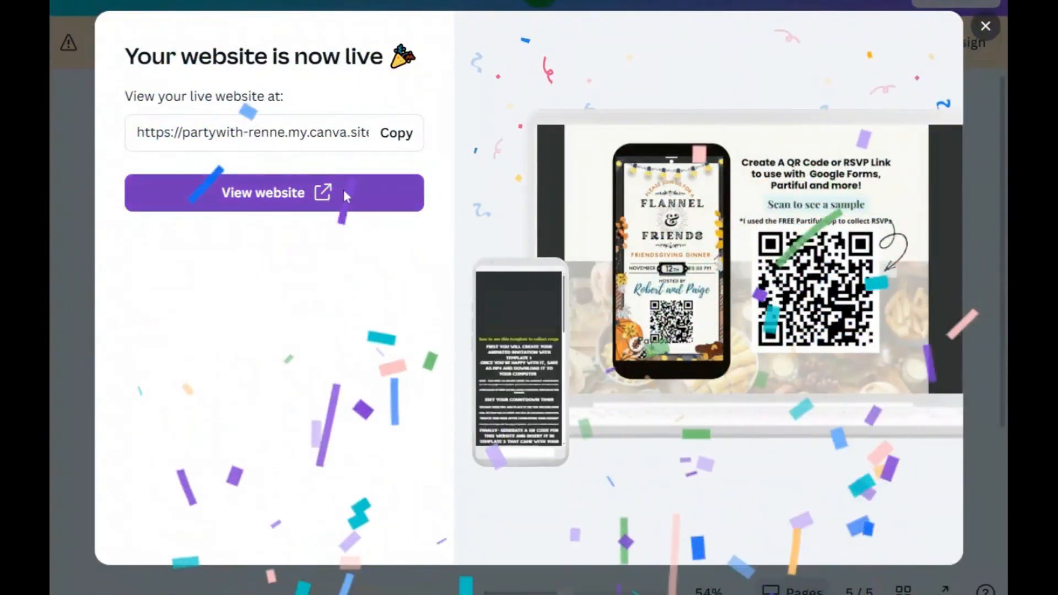
Step: View the live website and look through it from the QR code sample and instructions to the Save the Date section
left_click(344, 193)
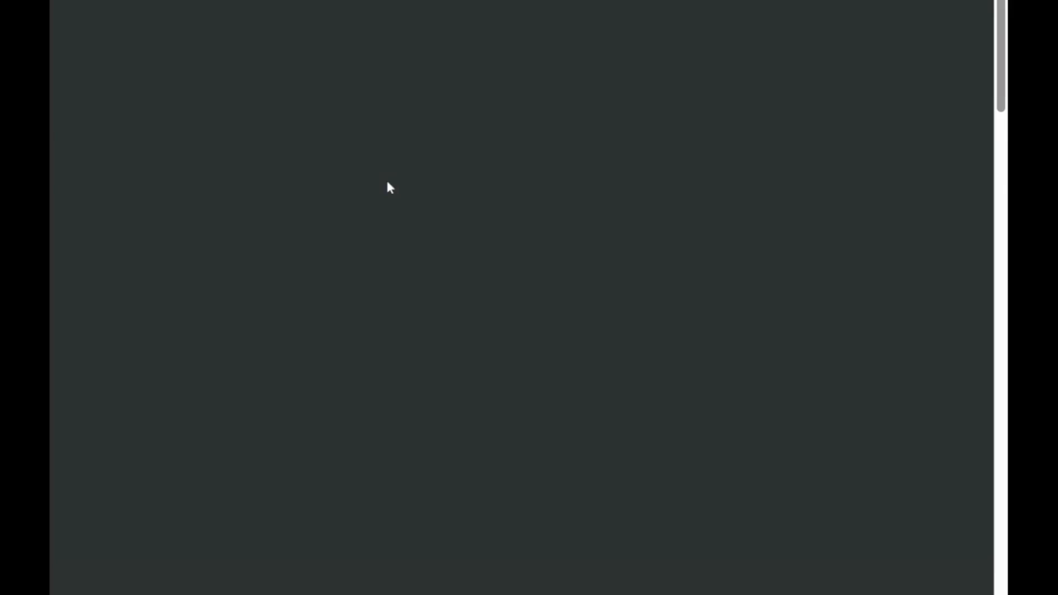
scroll(938, 270, "down", 15)
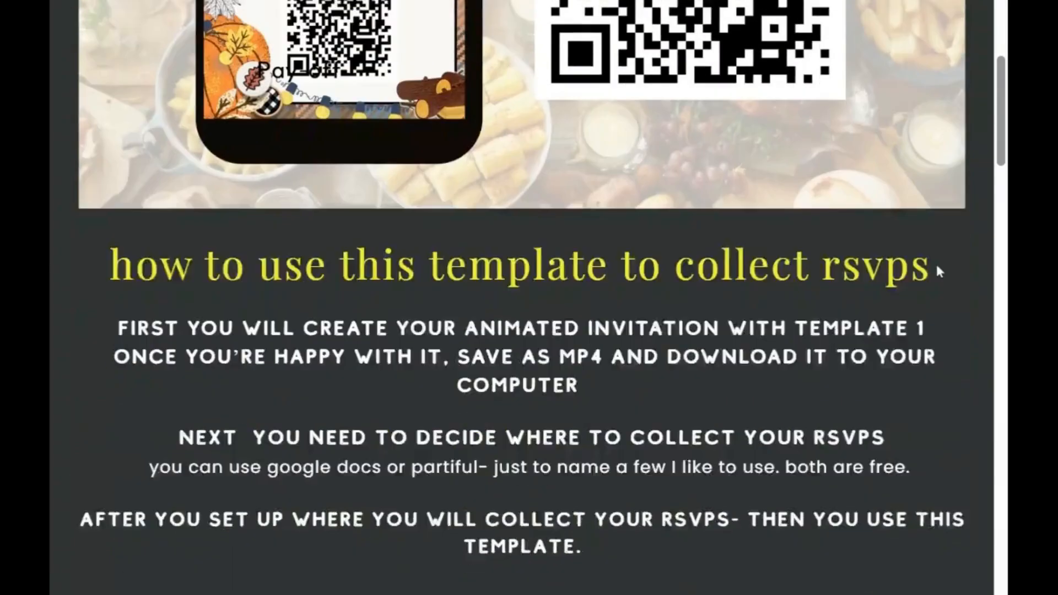
scroll(939, 271, "down", 5)
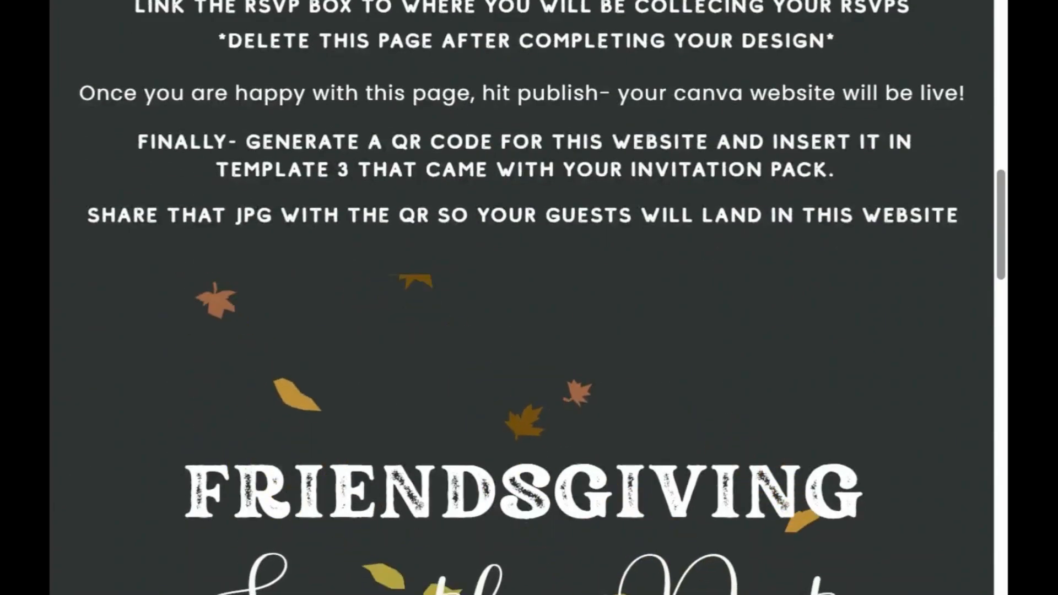
scroll(939, 271, "down", 5)
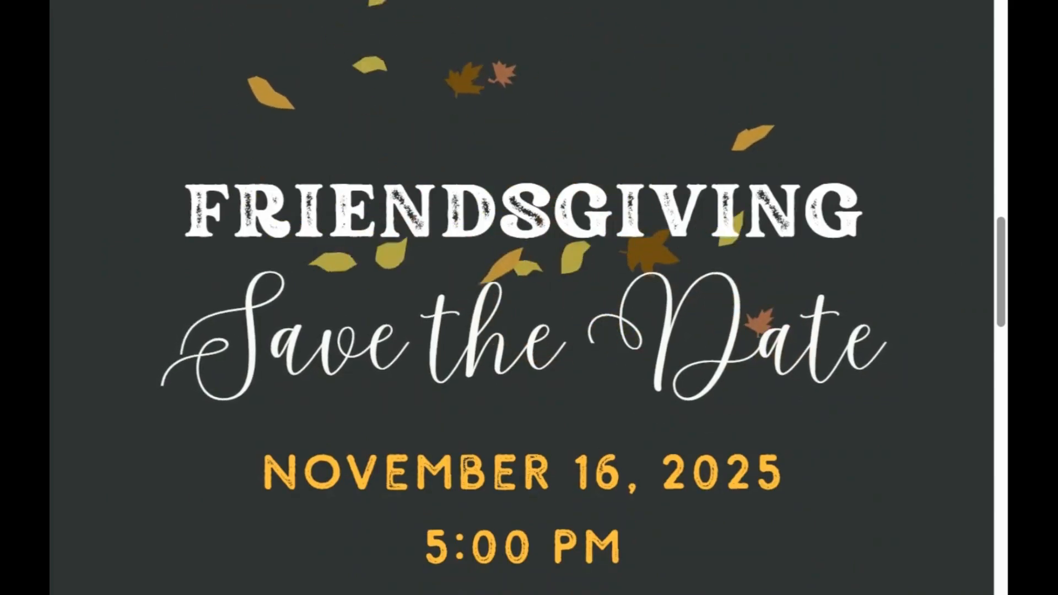
scroll(891, 234, "down", 2)
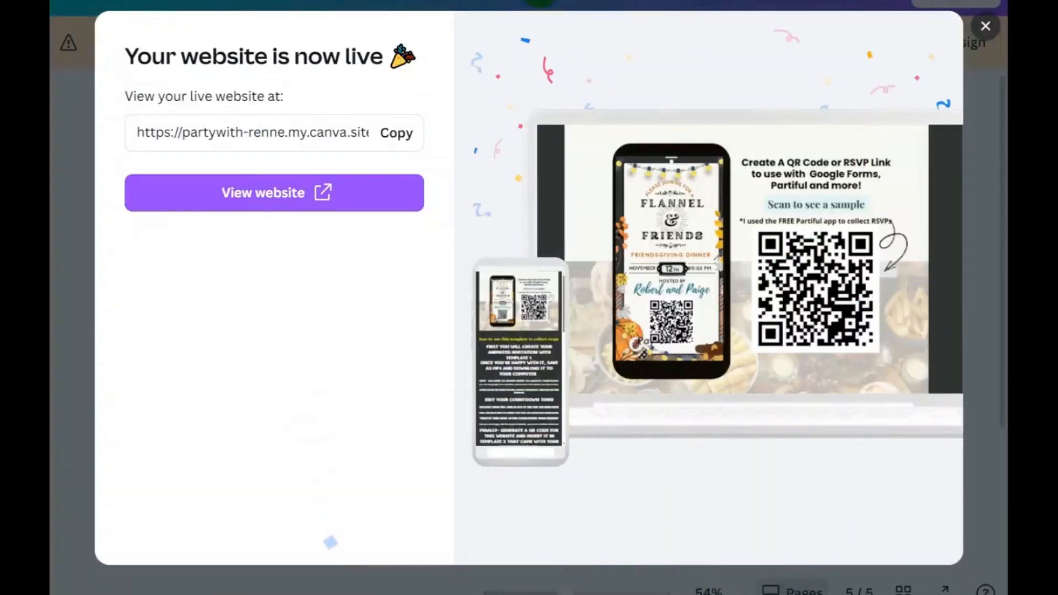
Step: Return from the publishing confirmation to the design, go to page 1 and reopen the published design for editing
left_click(985, 26)
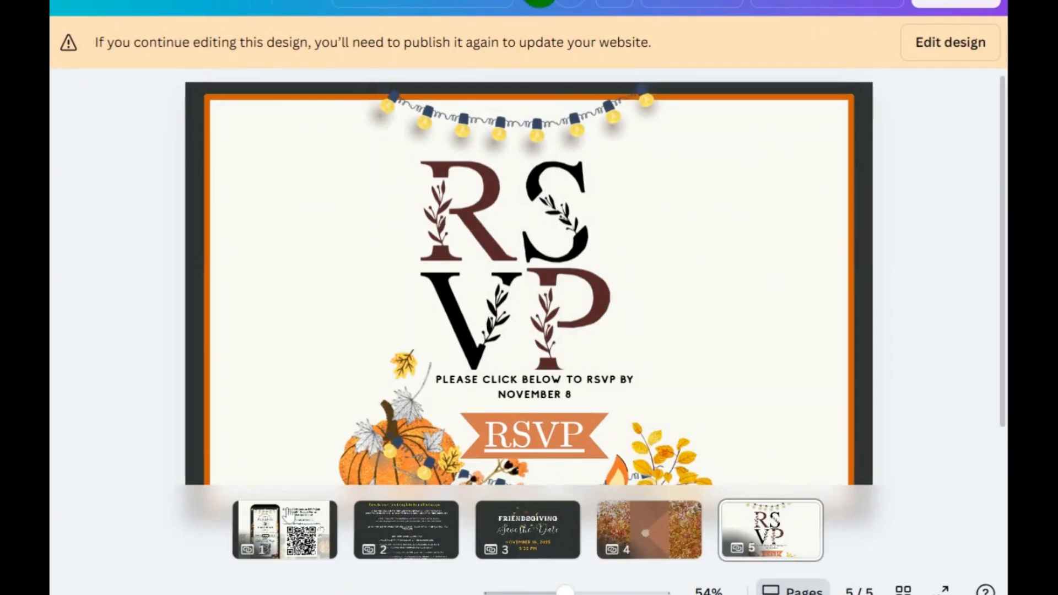
left_click(288, 518)
left_click(314, 516)
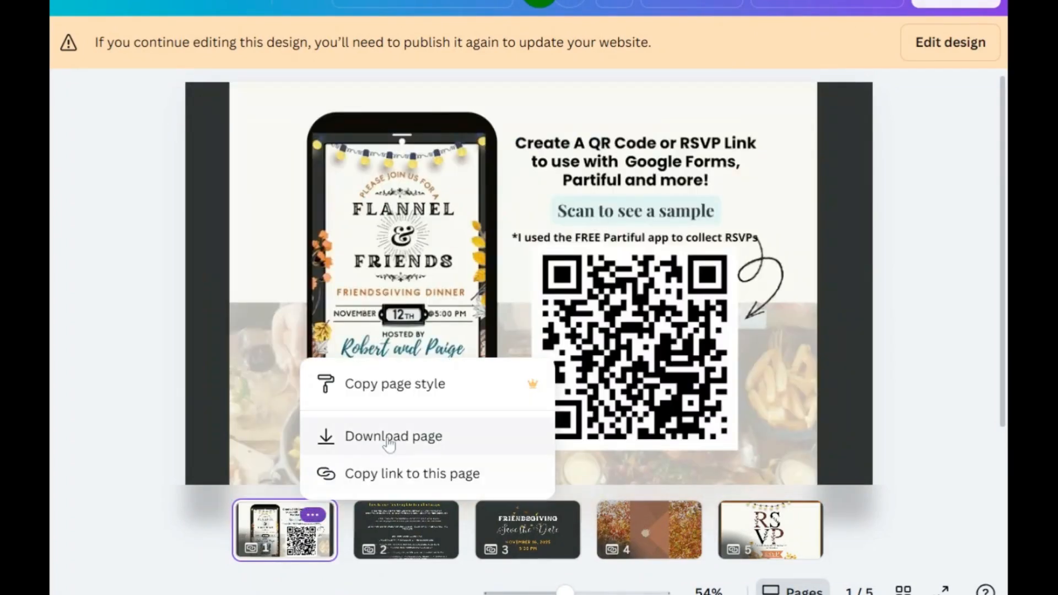
left_click(957, 57)
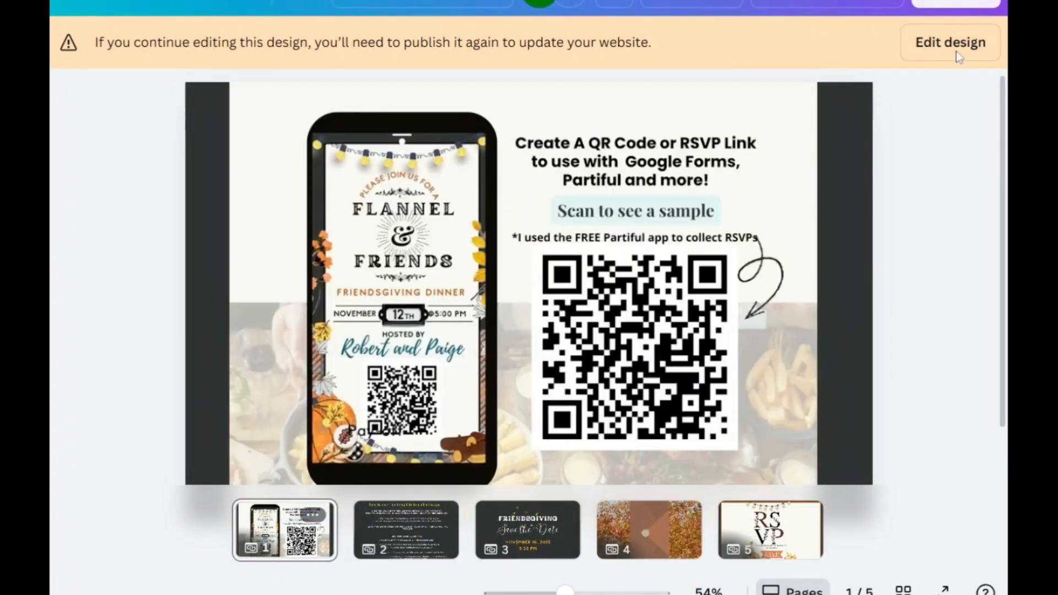
left_click(951, 45)
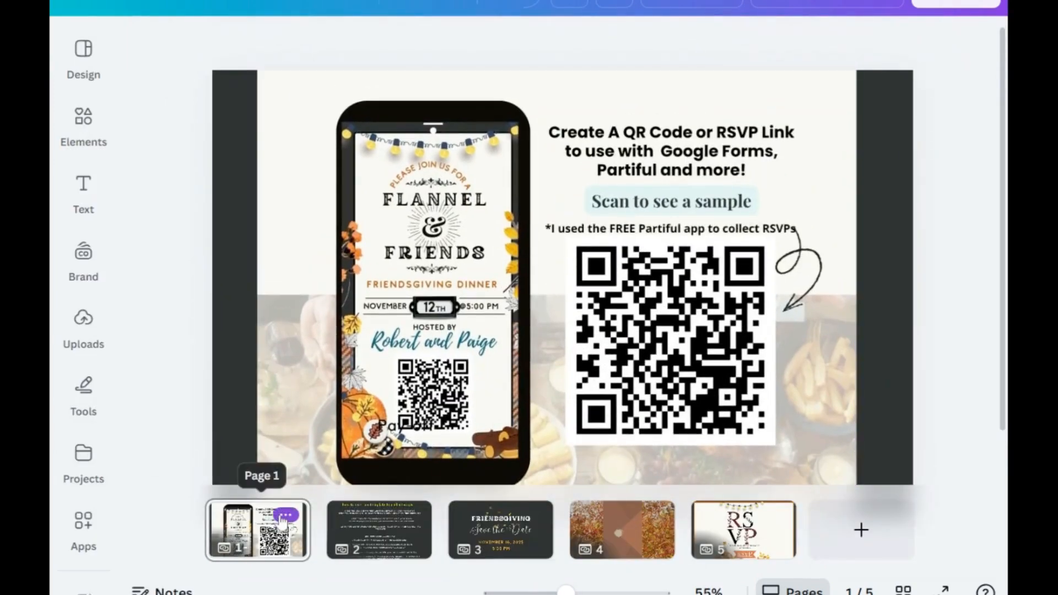
Step: Delete the QR code sample page and the page explaining how to collect RSVPs
left_click(285, 516)
left_click(344, 208)
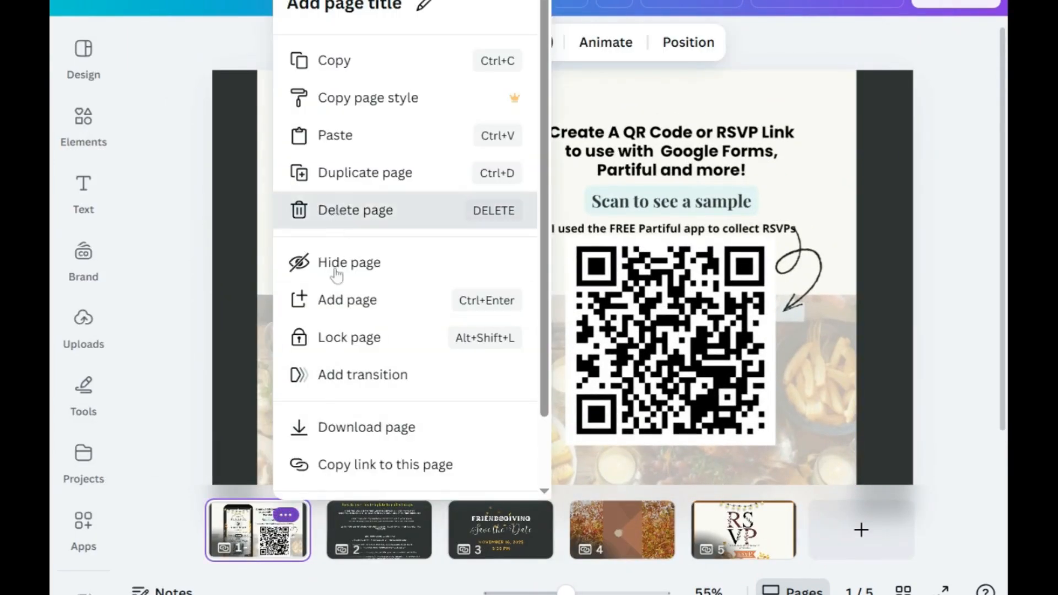
left_click(347, 516)
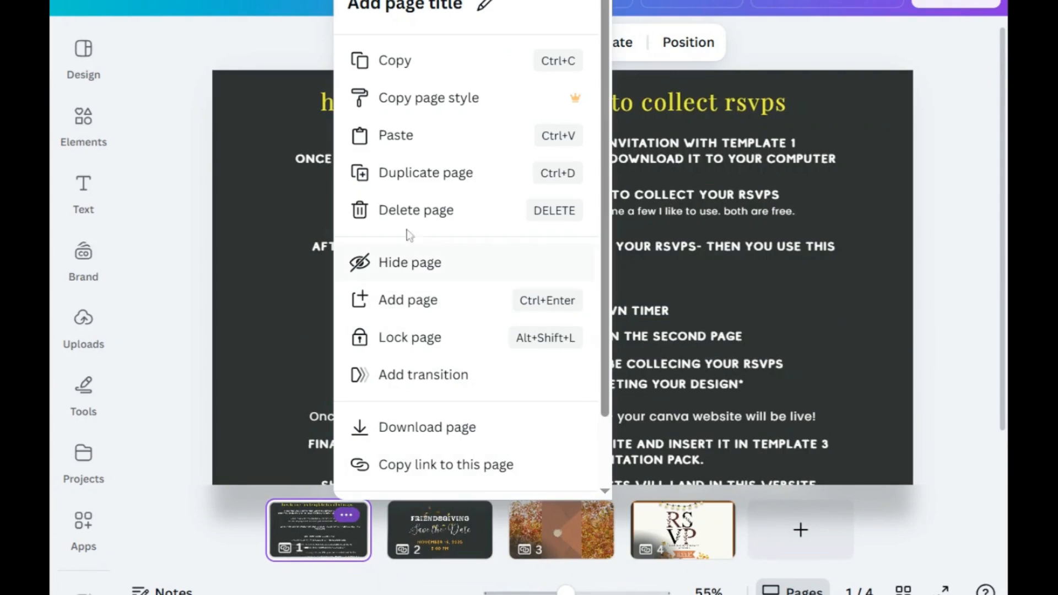
left_click(409, 211)
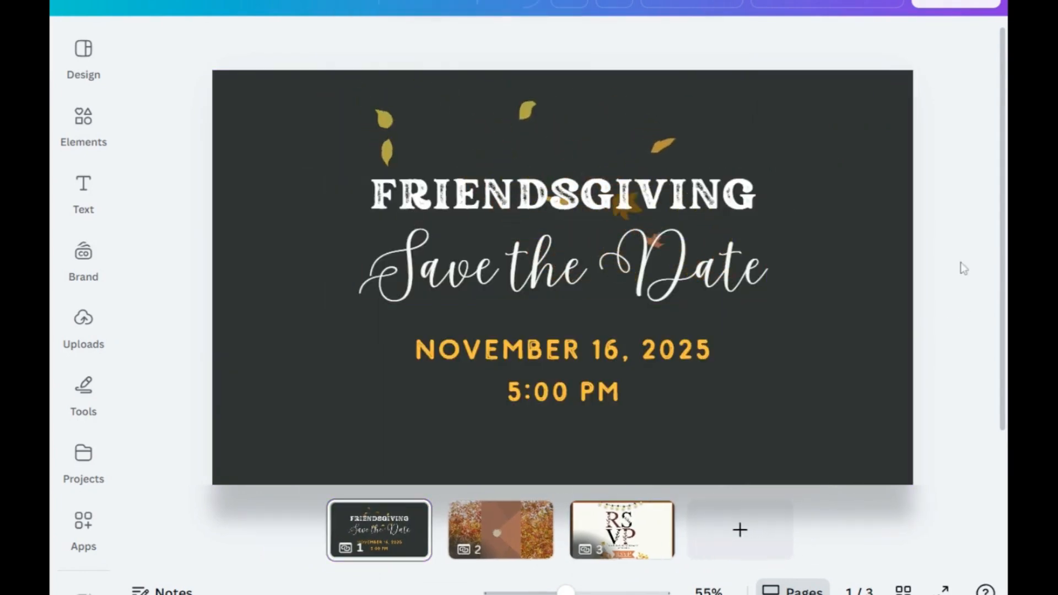
Step: Republish the website at the same address and check the Save the Date and video invitation sections on the live site
left_click(827, 3)
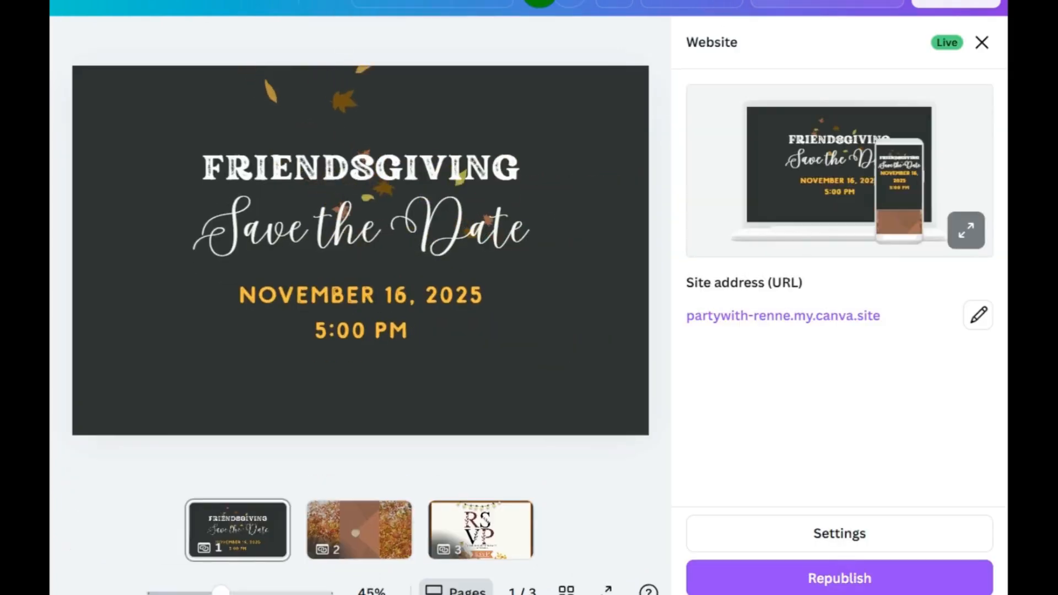
left_click(855, 583)
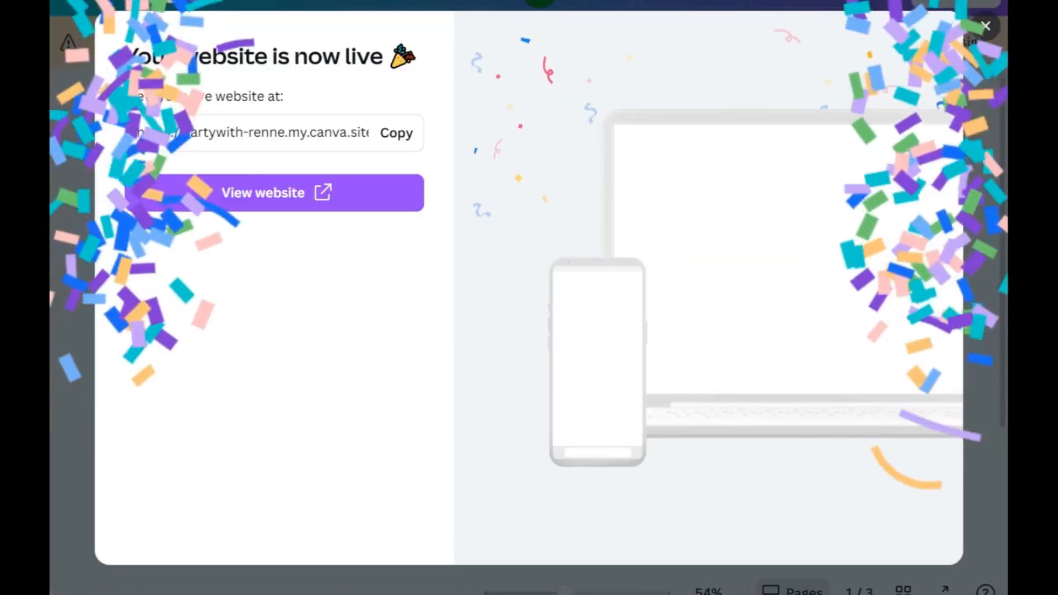
left_click(378, 193)
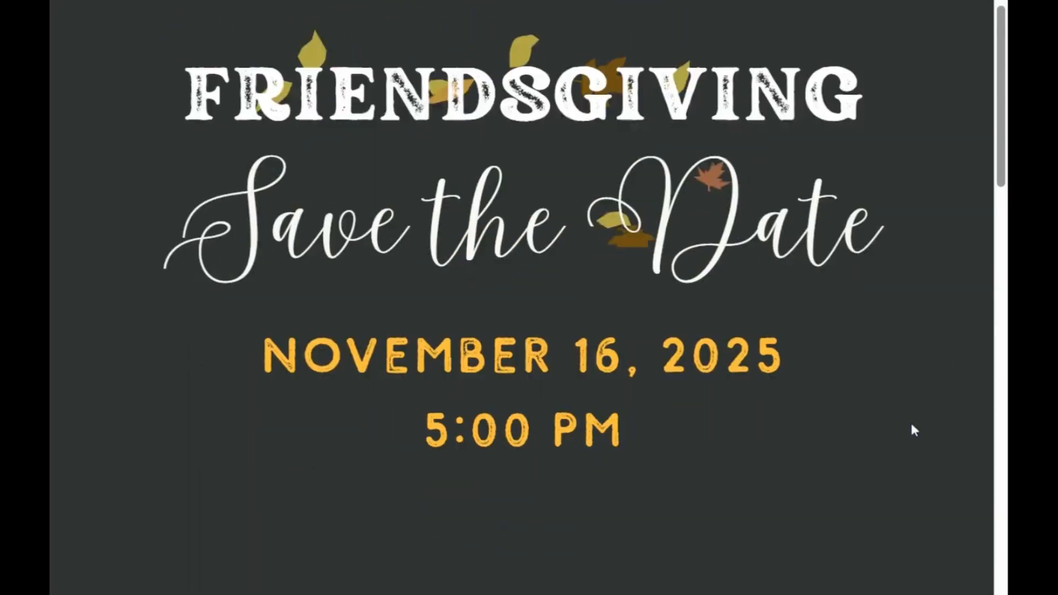
scroll(927, 421, "down", 7)
scroll(928, 423, "down", 8)
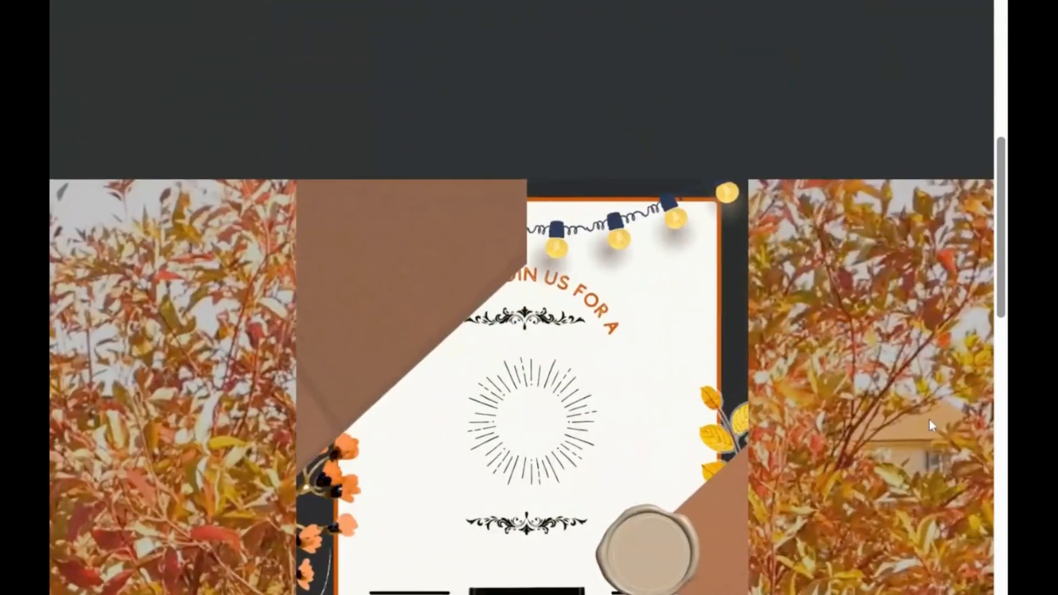